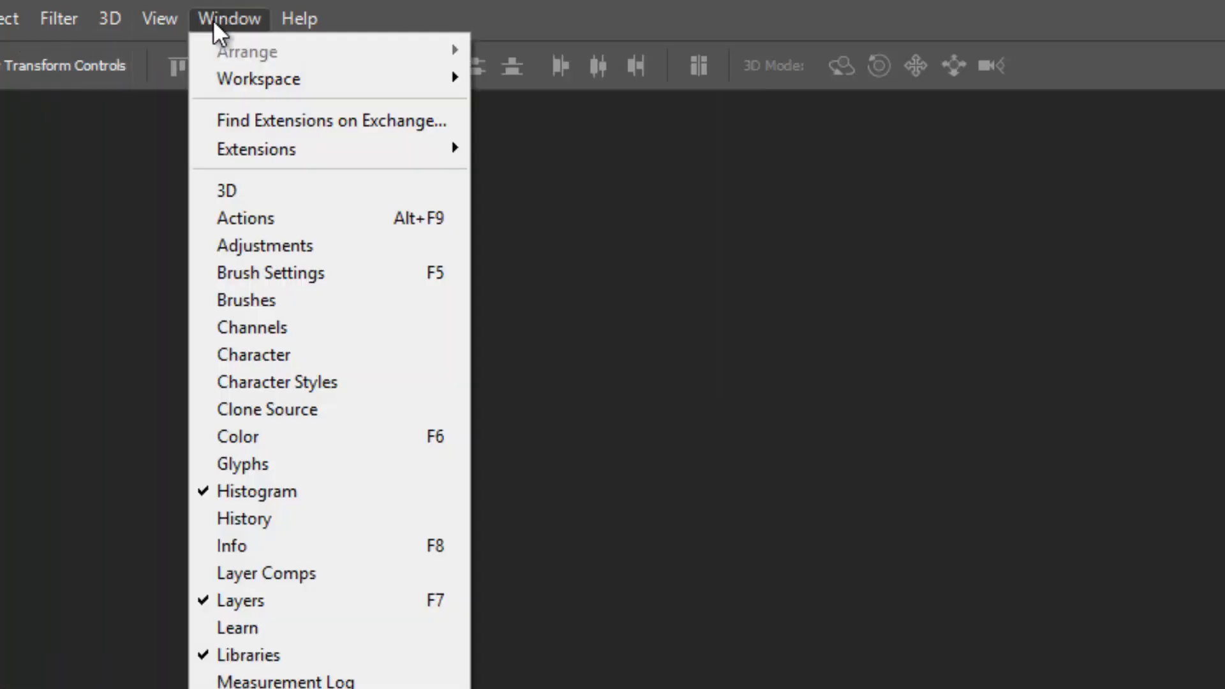
# Reset the Motion workspace and add the video files MVI_9964 through MVI_9970 from the Video folder to the timeline.
pyautogui.moveTo(236, 77)
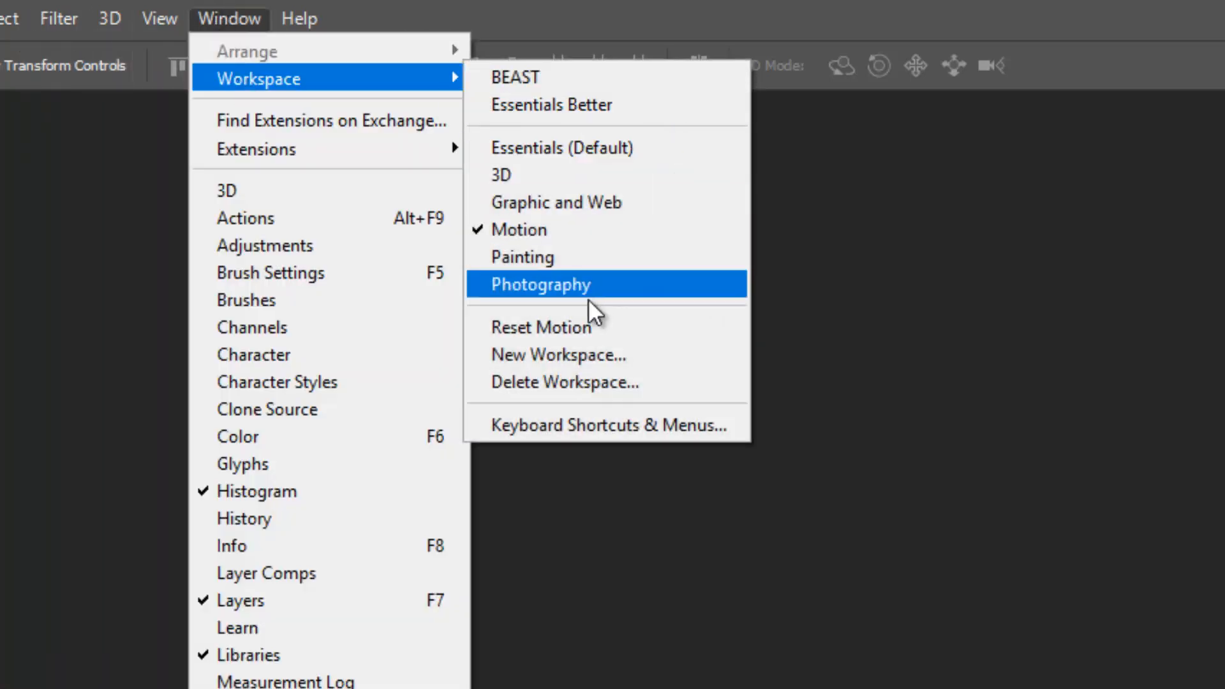
pyautogui.click(548, 328)
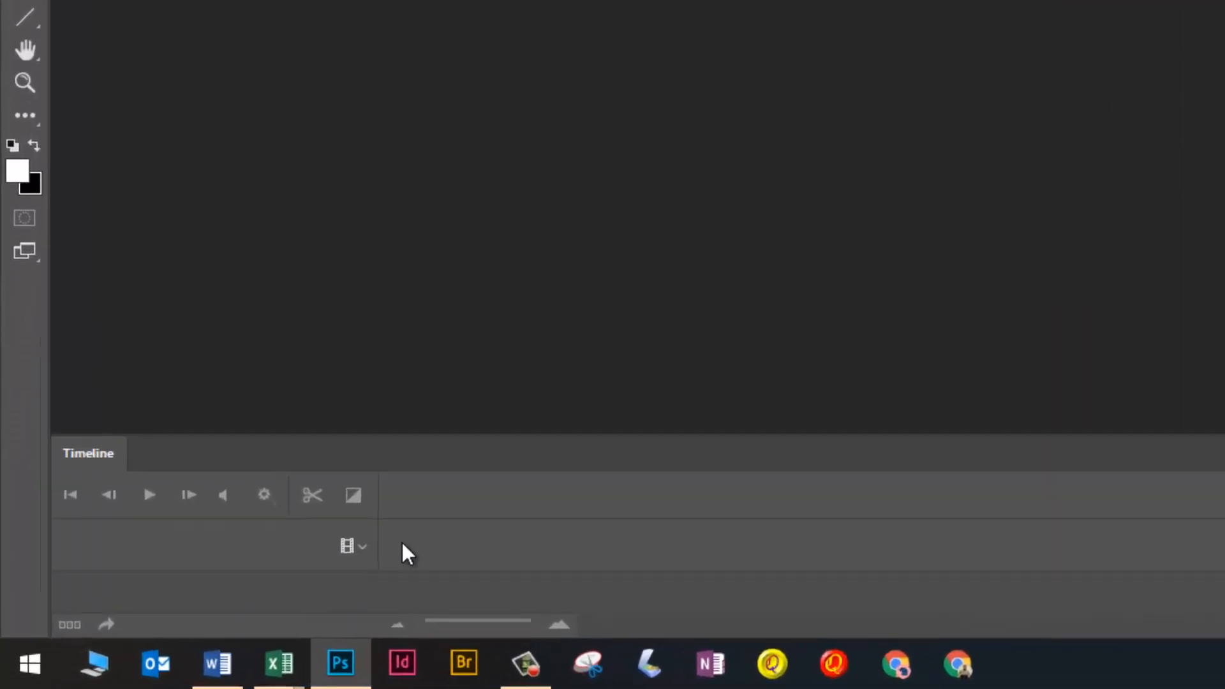
pyautogui.click(363, 543)
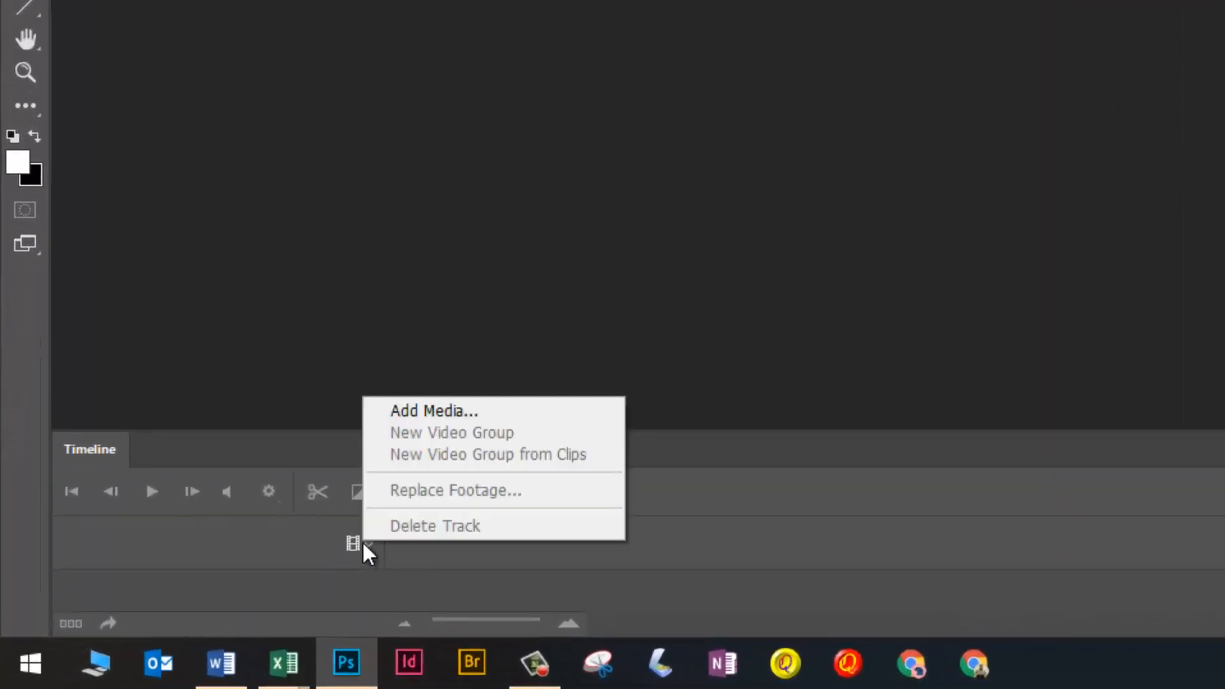
pyautogui.click(411, 415)
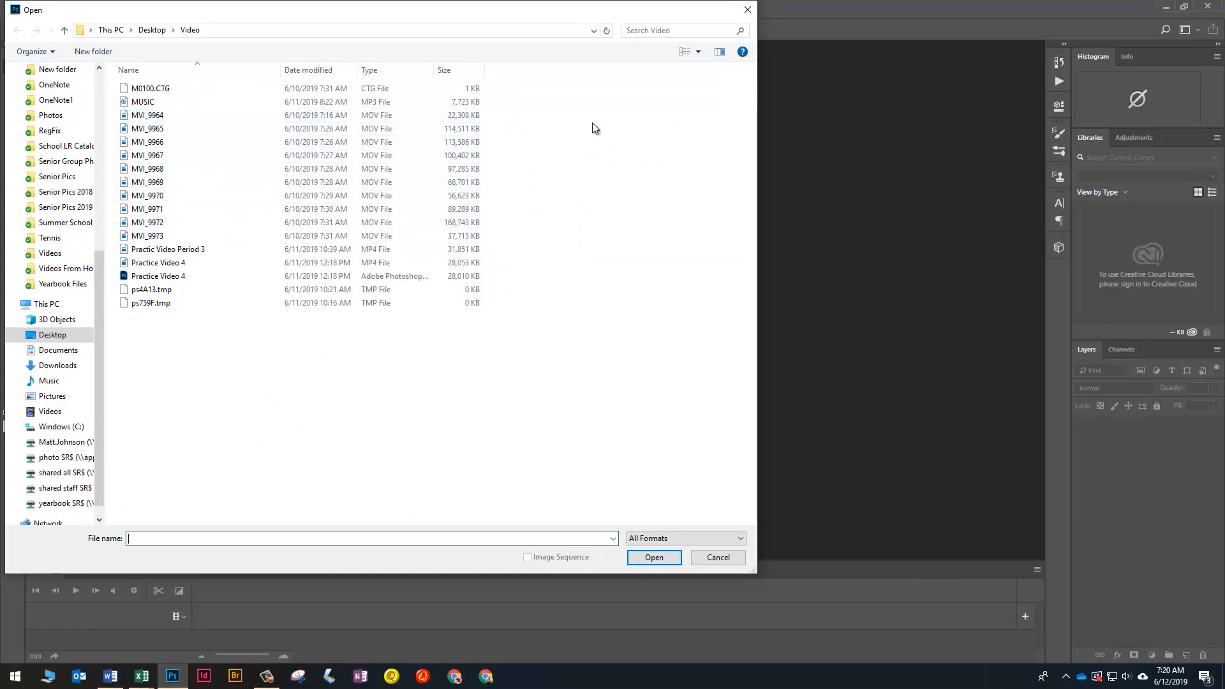
pyautogui.moveTo(566, 109); pyautogui.dragTo(424, 199)
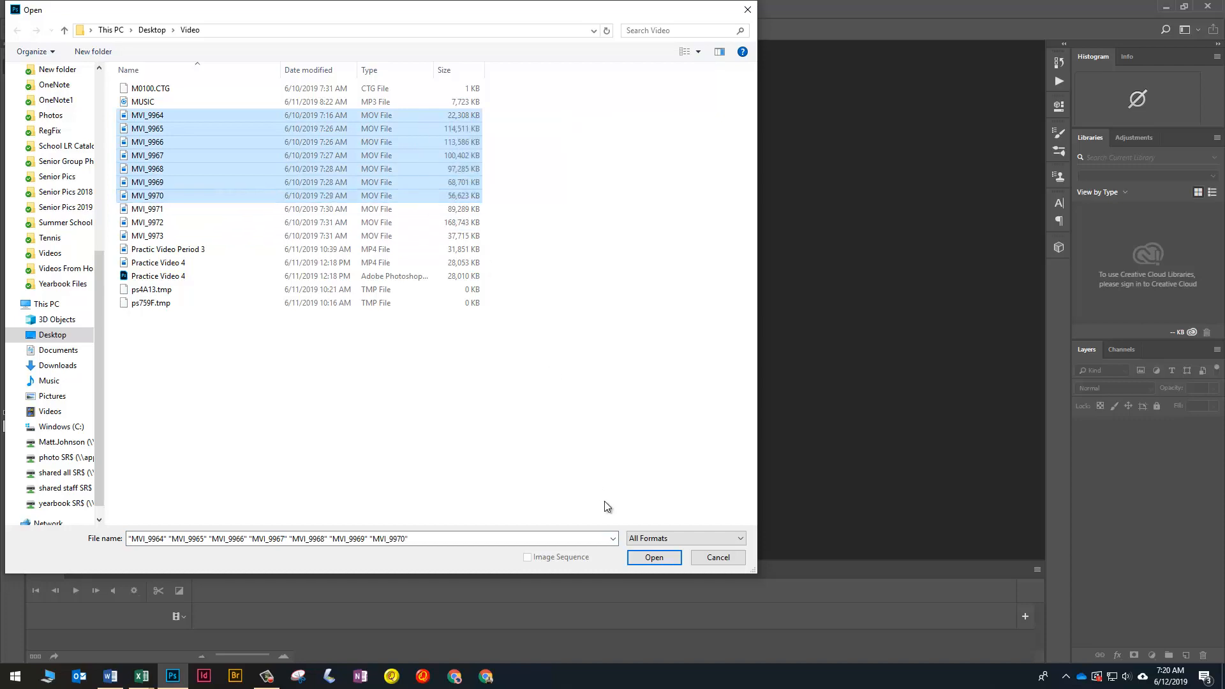
pyautogui.click(634, 558)
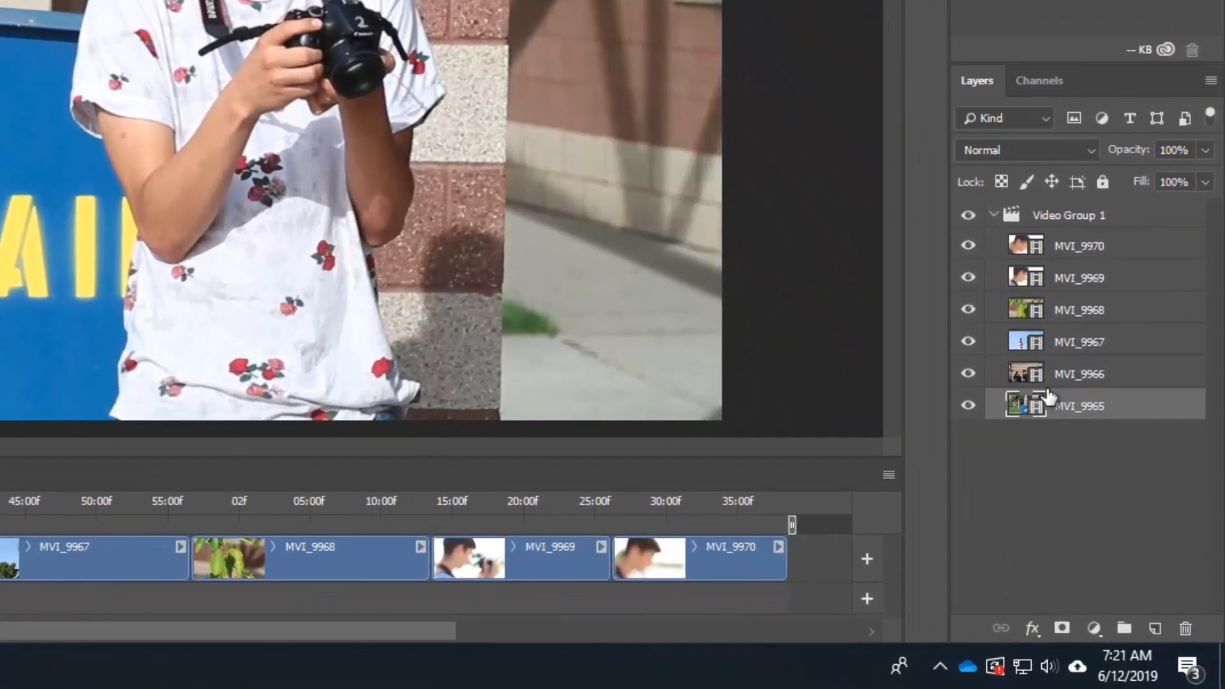
# Reorder the clips in Video Group 1 to play MVI_9966, MVI_9970, MVI_9967, MVI_9969, MVI_9968 and MVI_9965, keeping all inside the group.
pyautogui.moveTo(1089, 278); pyautogui.dragTo(1081, 402)
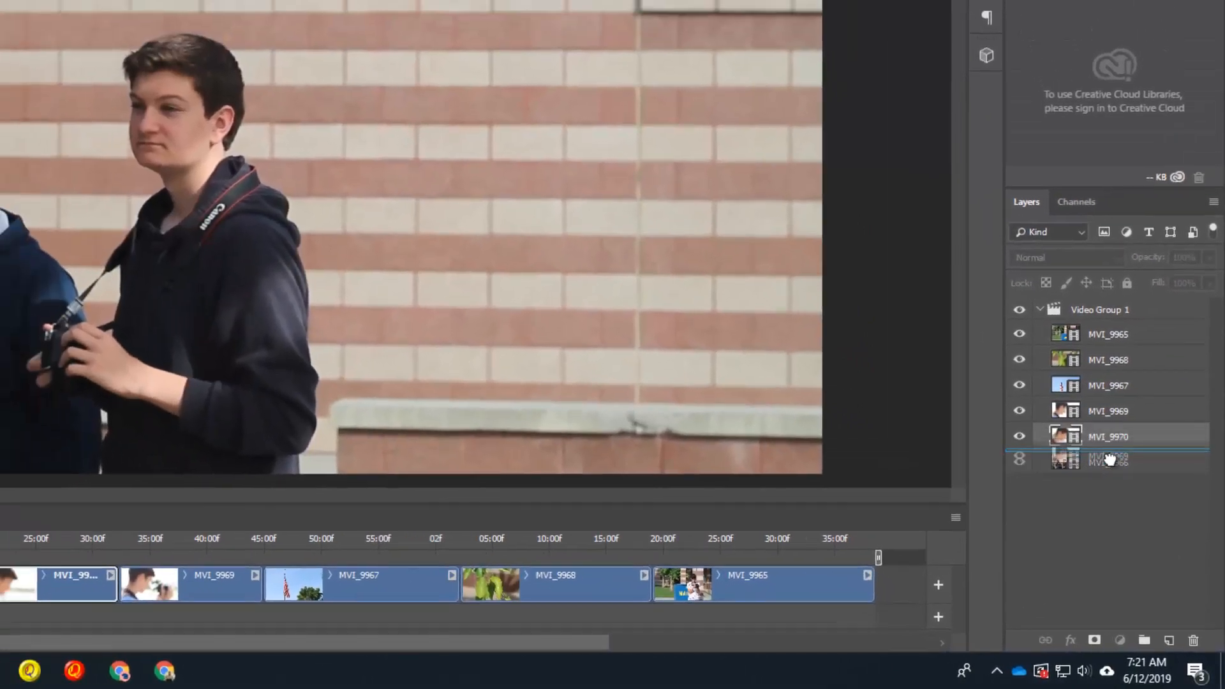
pyautogui.moveTo(1108, 459); pyautogui.dragTo(1110, 524)
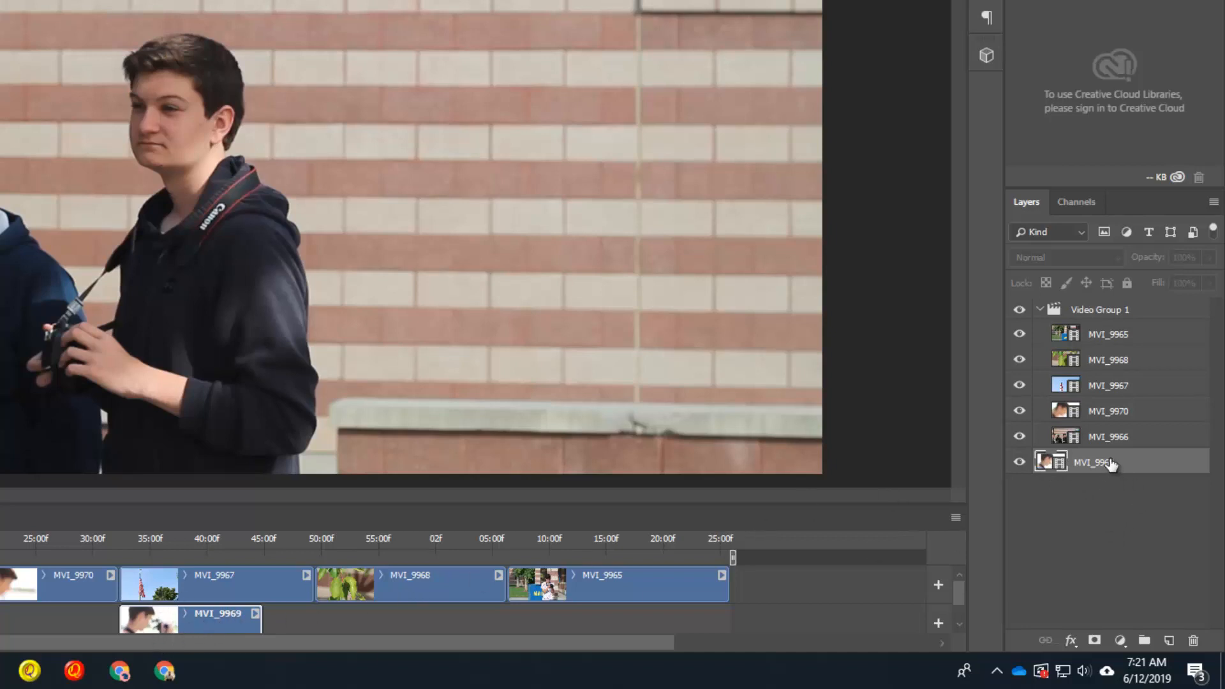
pyautogui.moveTo(1110, 465); pyautogui.dragTo(1084, 376)
pyautogui.click(1039, 310)
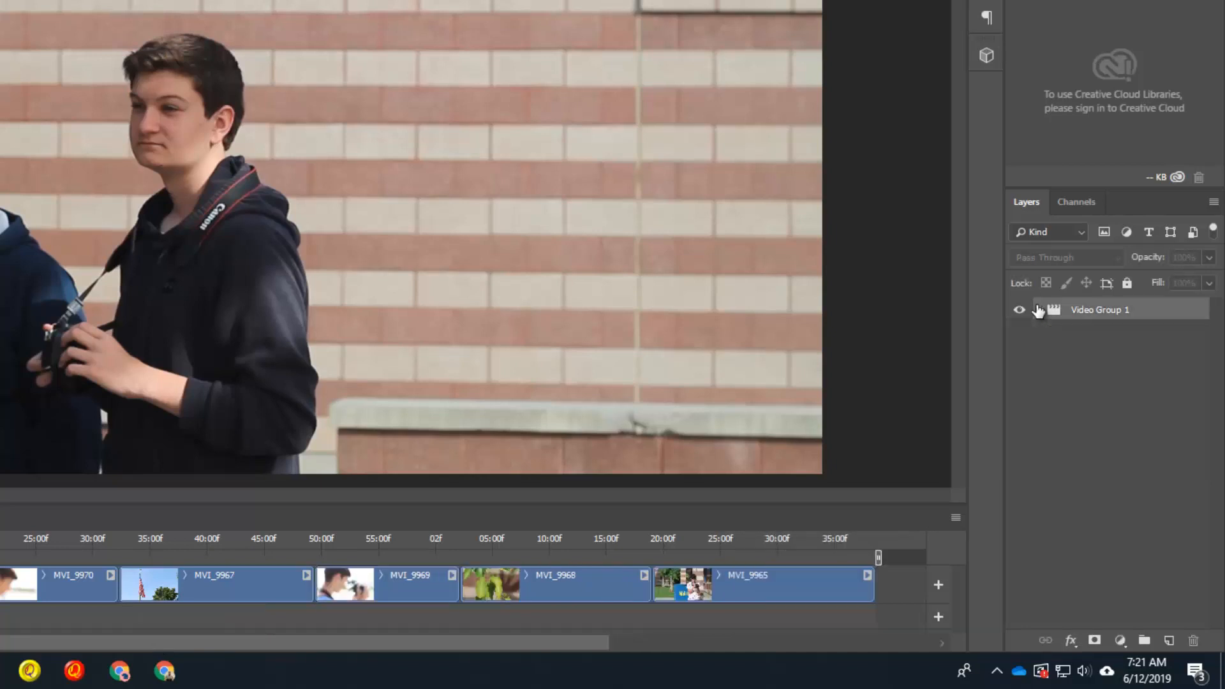
pyautogui.click(1038, 310)
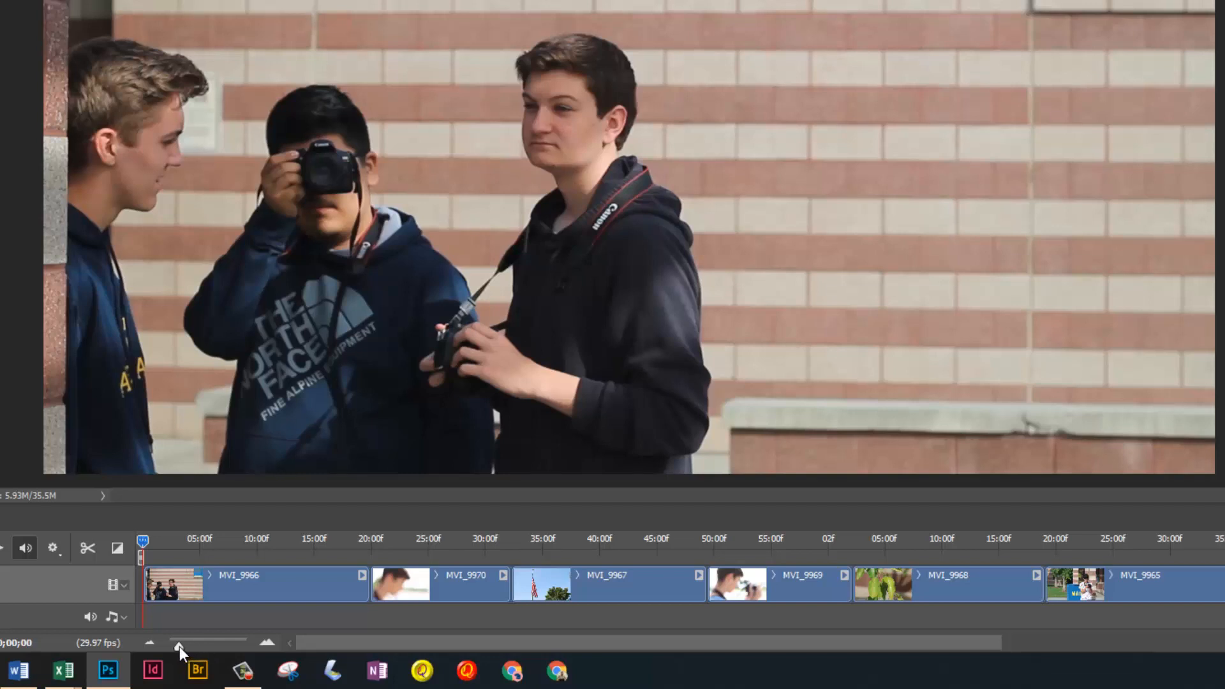
# Move the flag clip MVI_9967 to the start of the timeline, ahead of MVI_9966.
pyautogui.moveTo(178, 646)
pyautogui.mouseDown()
pyautogui.moveTo(197, 647)
pyautogui.moveTo(178, 649)
pyautogui.mouseUp()
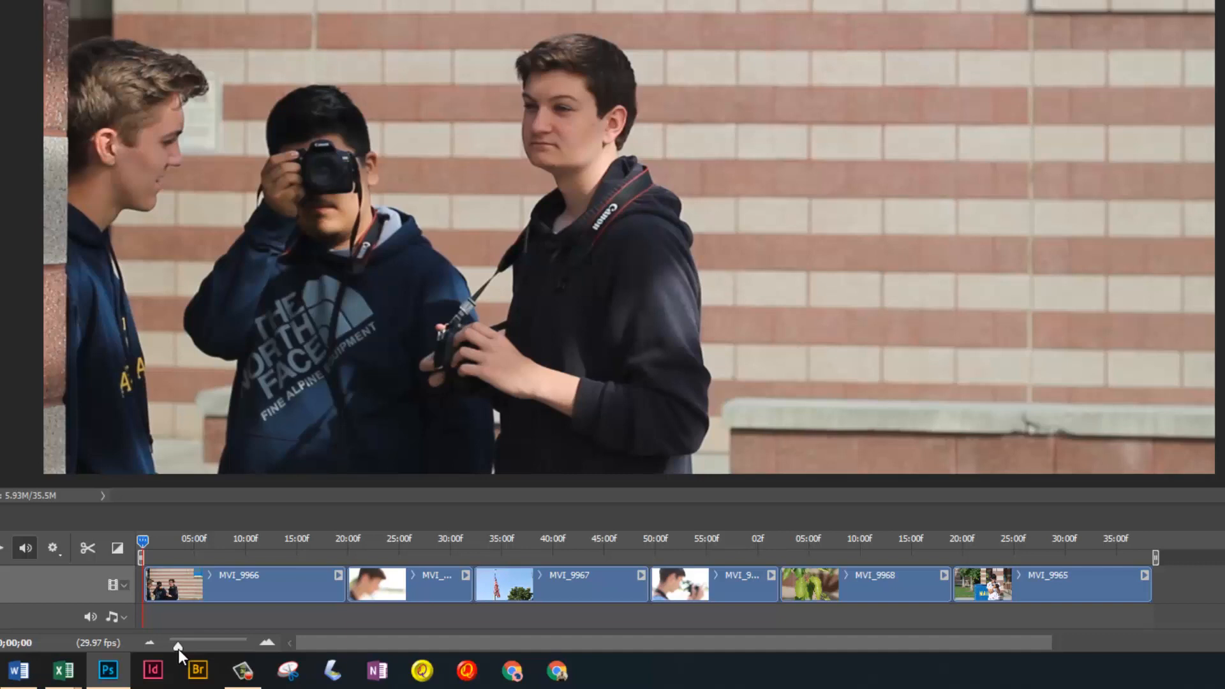
pyautogui.moveTo(176, 647)
pyautogui.mouseDown()
pyautogui.moveTo(164, 645)
pyautogui.moveTo(194, 648)
pyautogui.moveTo(175, 649)
pyautogui.mouseUp()
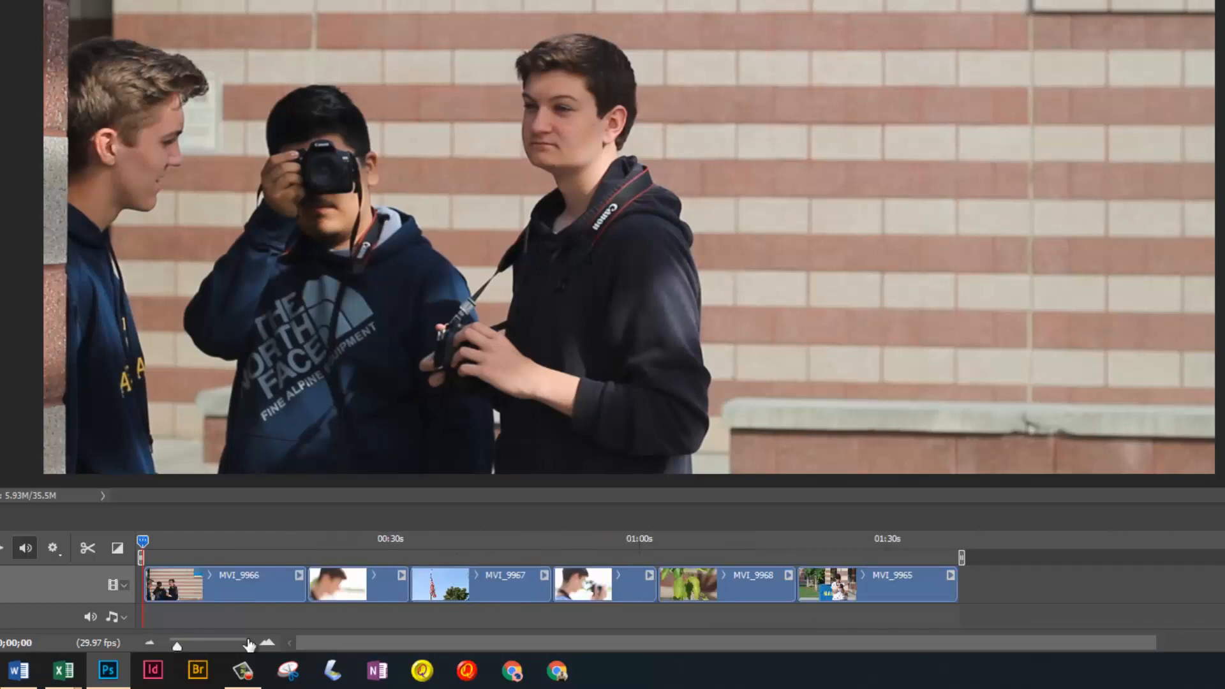
pyautogui.moveTo(347, 646); pyautogui.dragTo(292, 638)
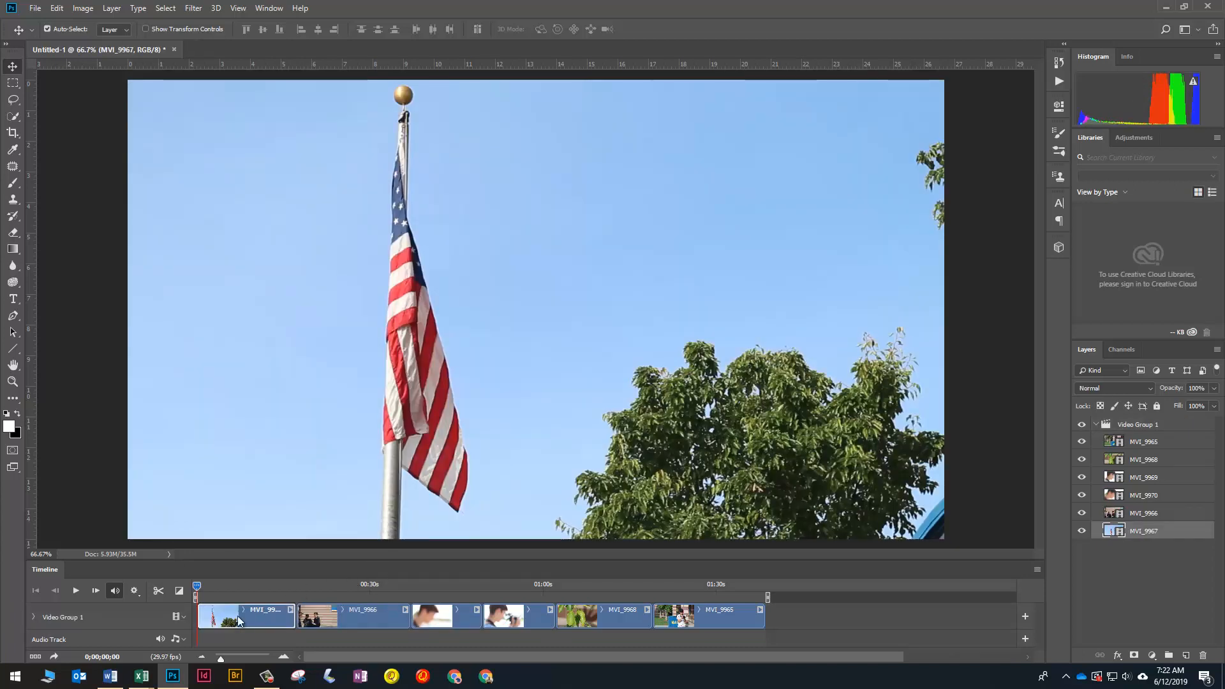
# Trim the end of the flag clip MVI_9967 so that it lasts about 5;07.
pyautogui.moveTo(197, 588)
pyautogui.mouseDown()
pyautogui.moveTo(276, 588)
pyautogui.moveTo(200, 595)
pyautogui.mouseUp()
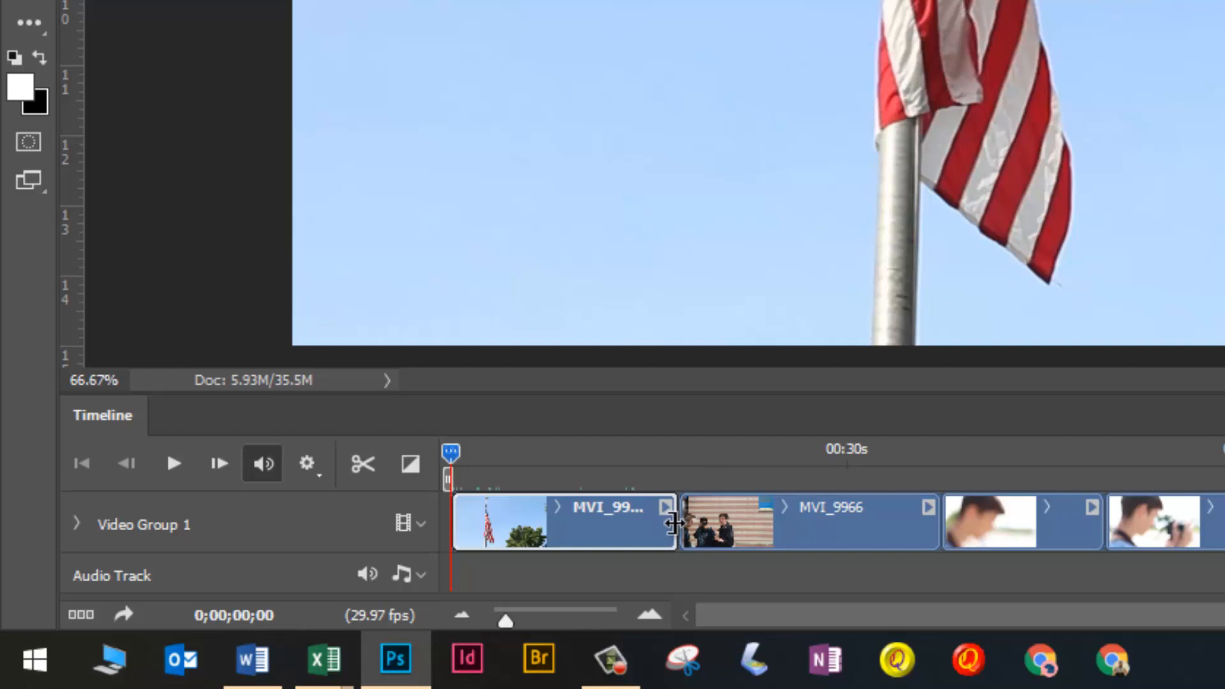
pyautogui.moveTo(674, 523); pyautogui.dragTo(516, 514)
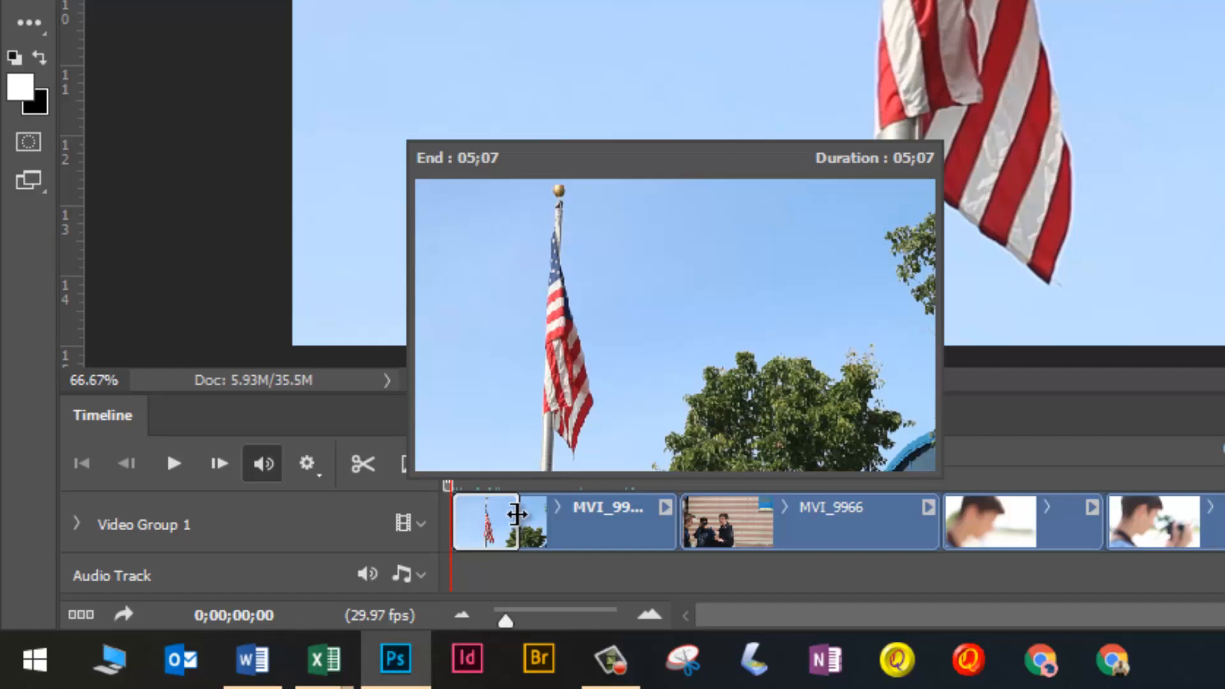
pyautogui.moveTo(517, 514); pyautogui.dragTo(514, 514)
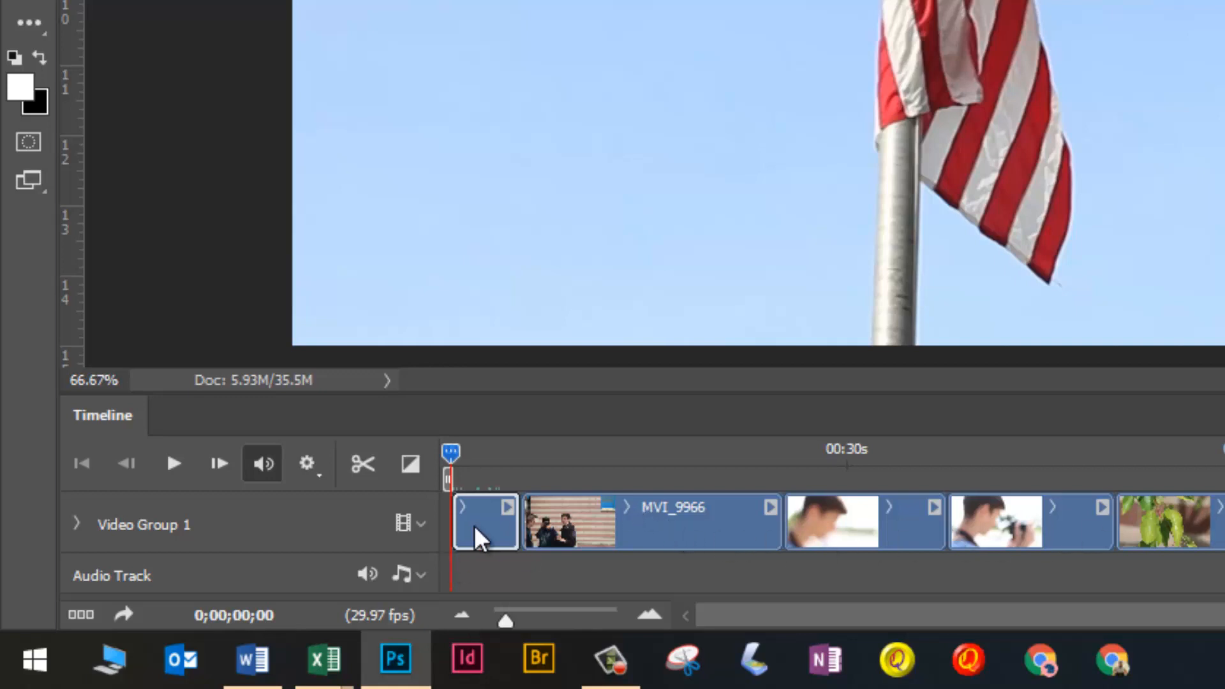
# Trim the start of clip MVI_9966 to about 0;00;10;28, and cut its end at 0;00;08;29.
pyautogui.moveTo(442, 454); pyautogui.dragTo(648, 476)
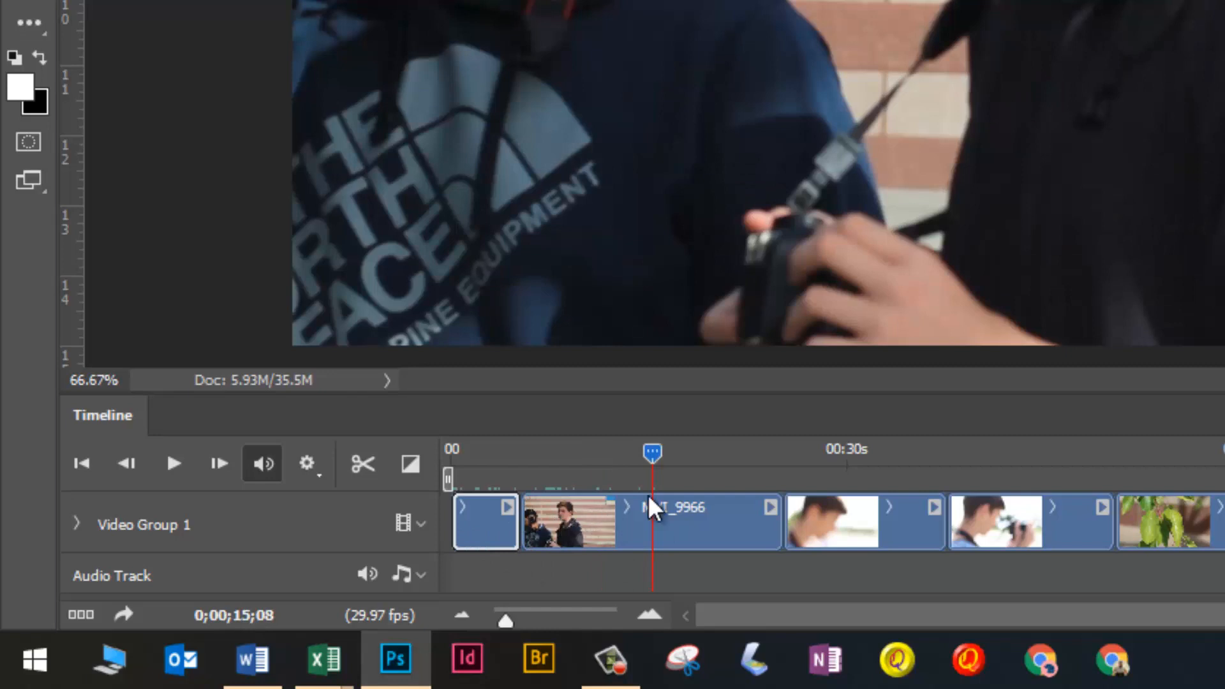
pyautogui.click(639, 452)
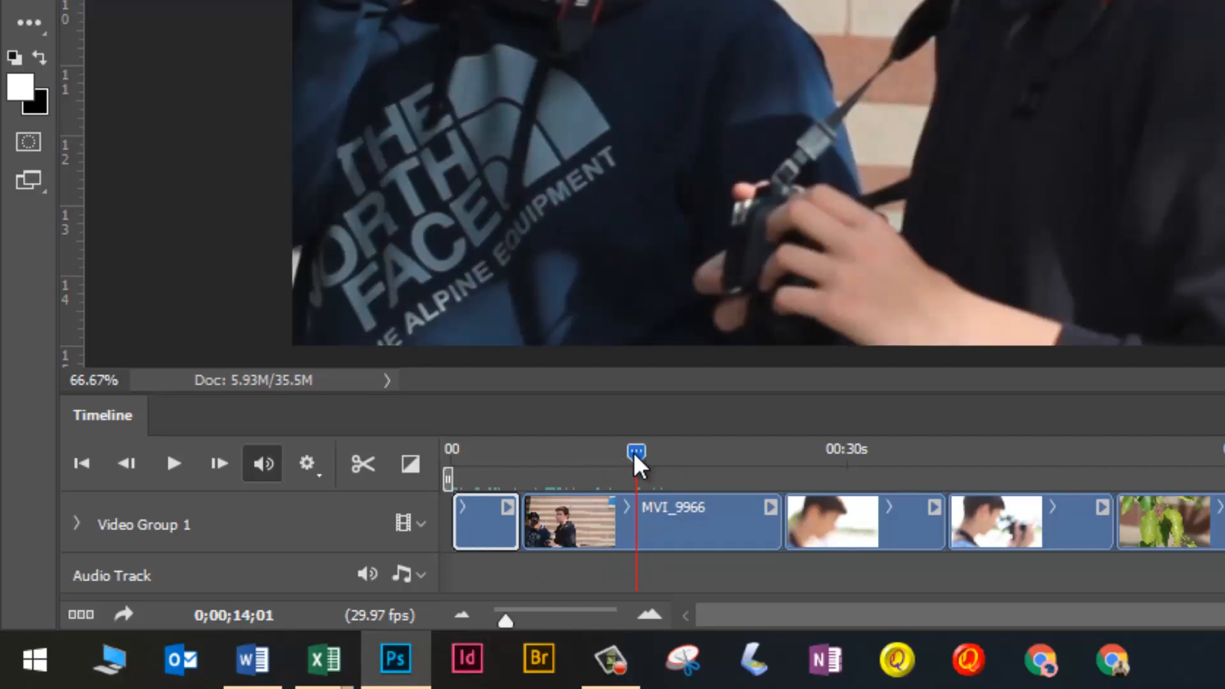
pyautogui.moveTo(632, 455); pyautogui.dragTo(596, 454)
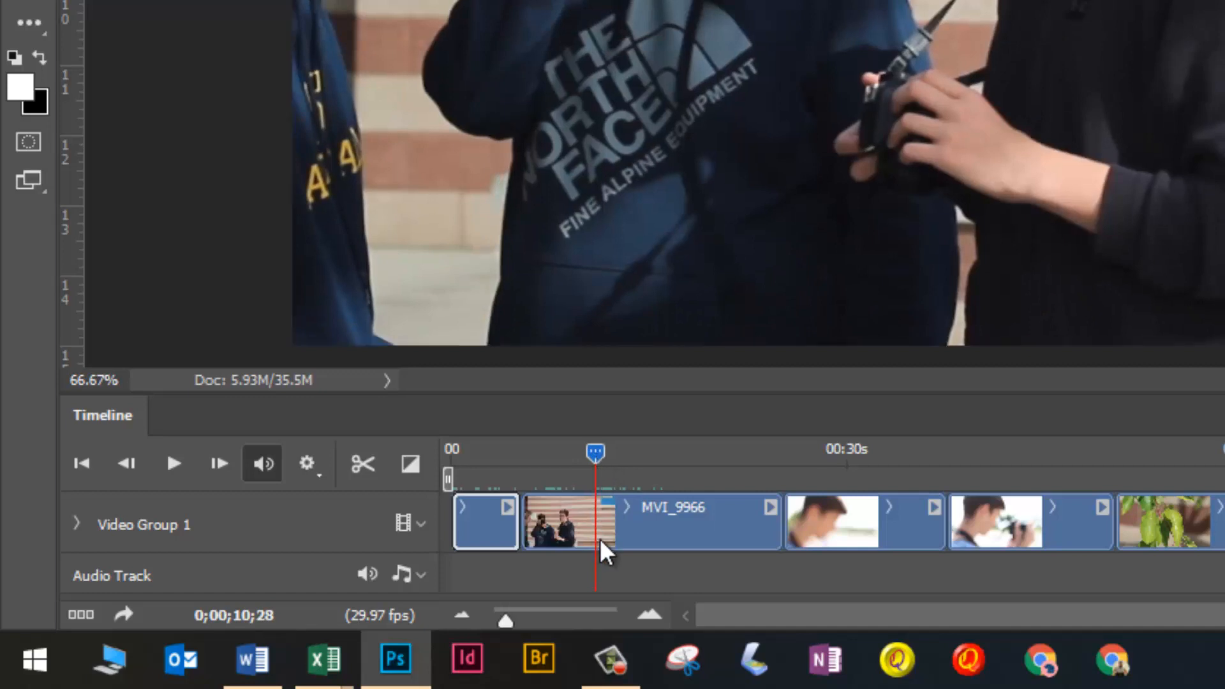
pyautogui.click(529, 528)
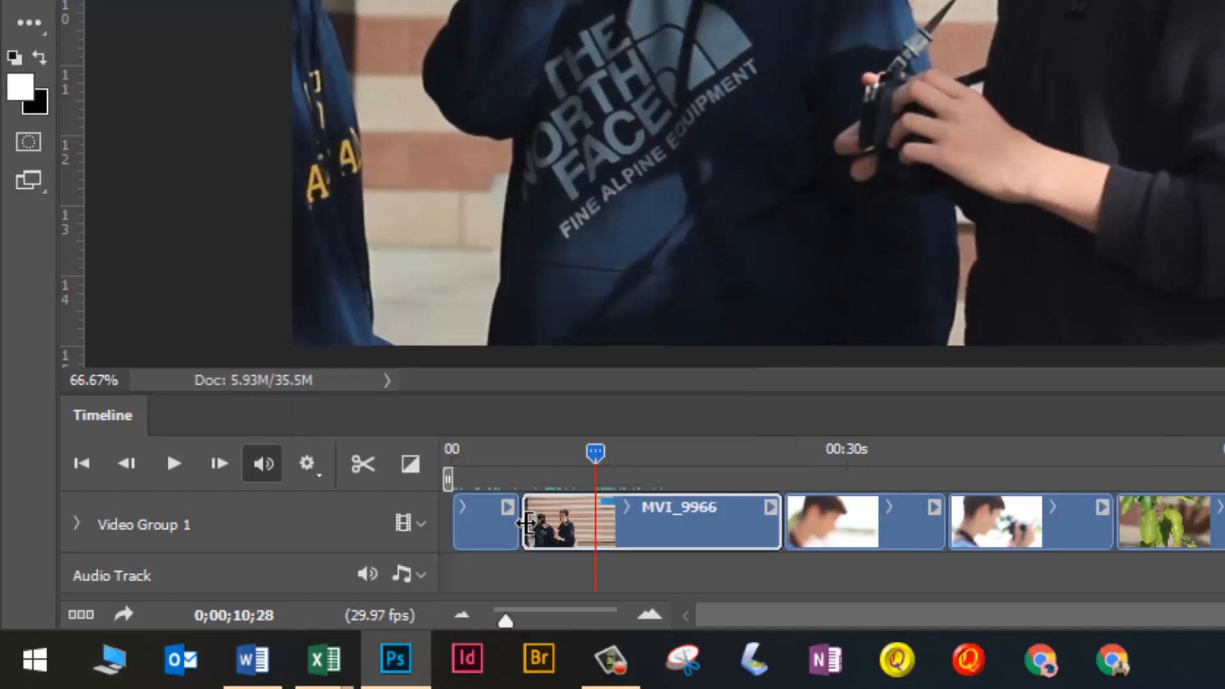
pyautogui.moveTo(527, 523); pyautogui.dragTo(589, 524)
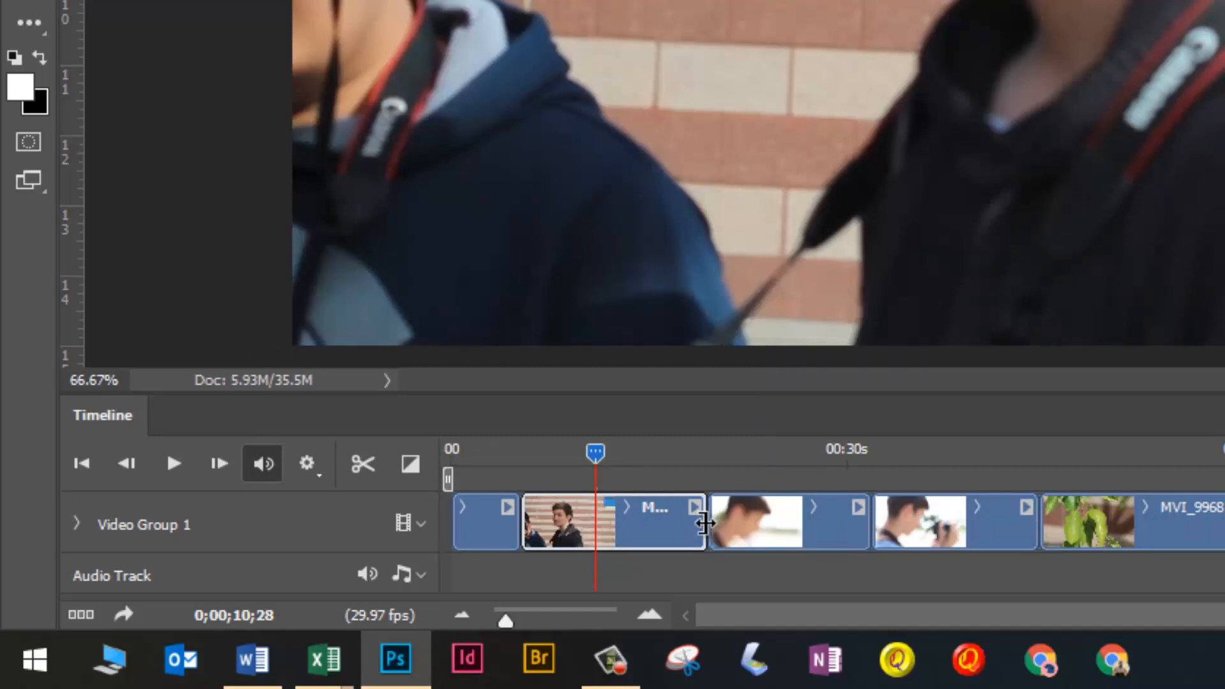
pyautogui.moveTo(593, 454); pyautogui.dragTo(570, 454)
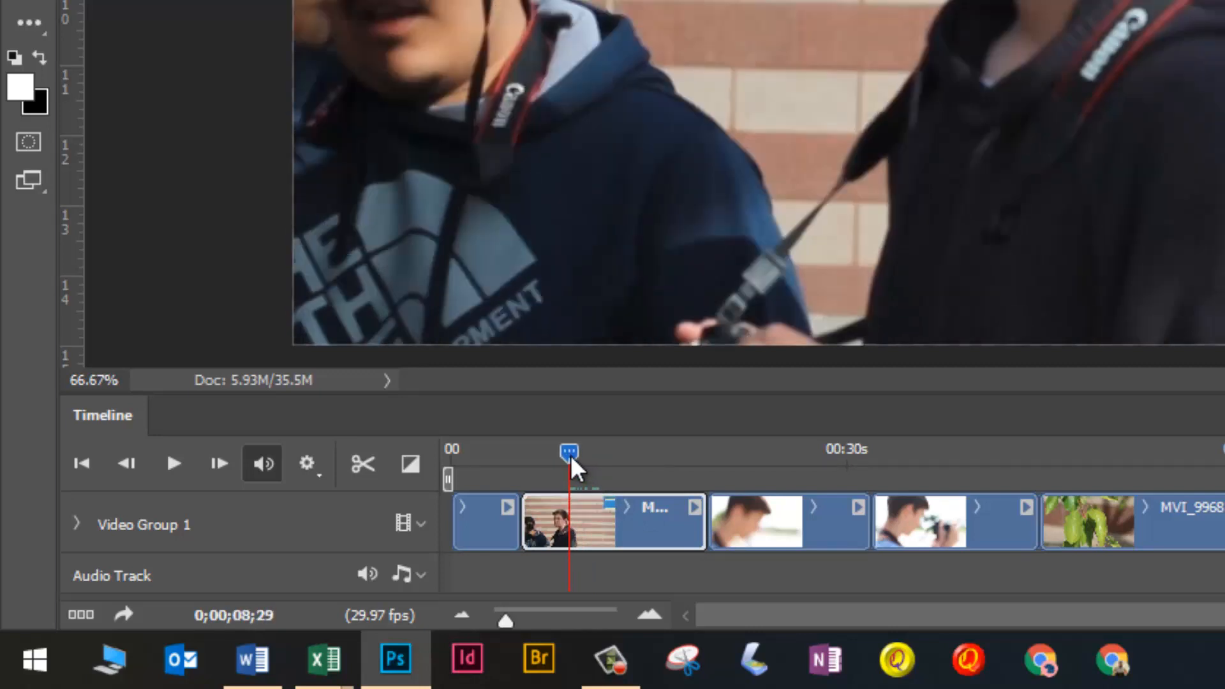
pyautogui.moveTo(702, 532); pyautogui.dragTo(569, 532)
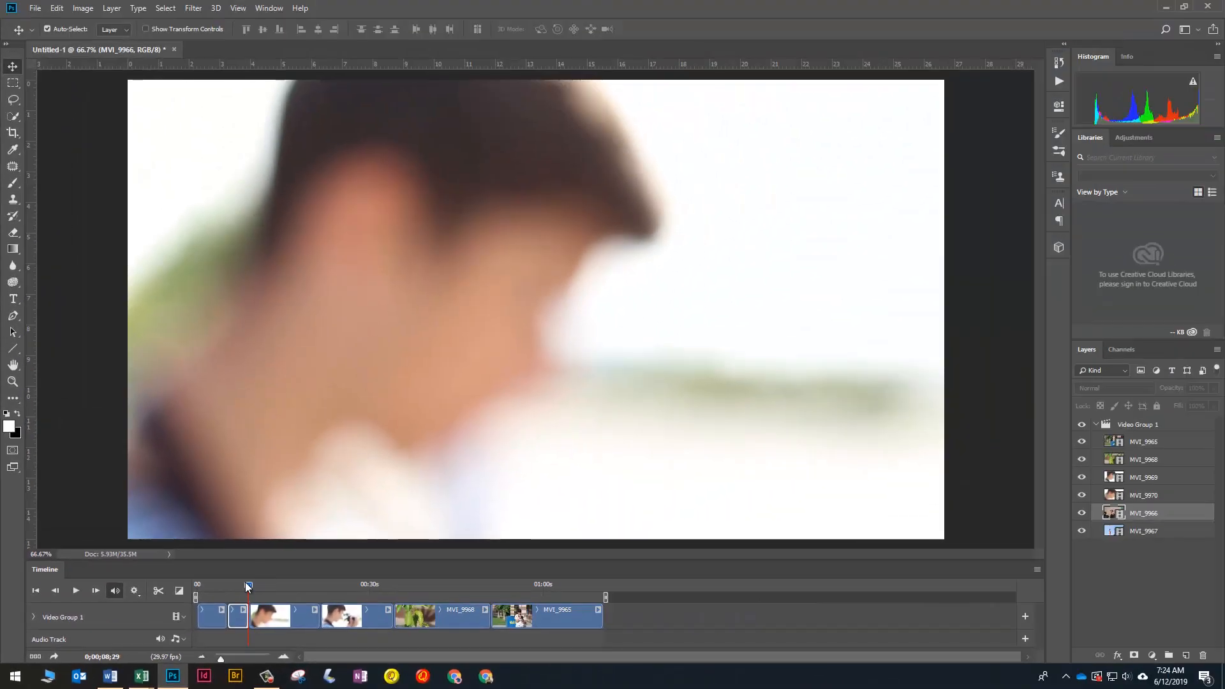
# Trim the end of clip MVI_9970 at 0;00;15;01 and cut a short piece off its start.
pyautogui.press('space')
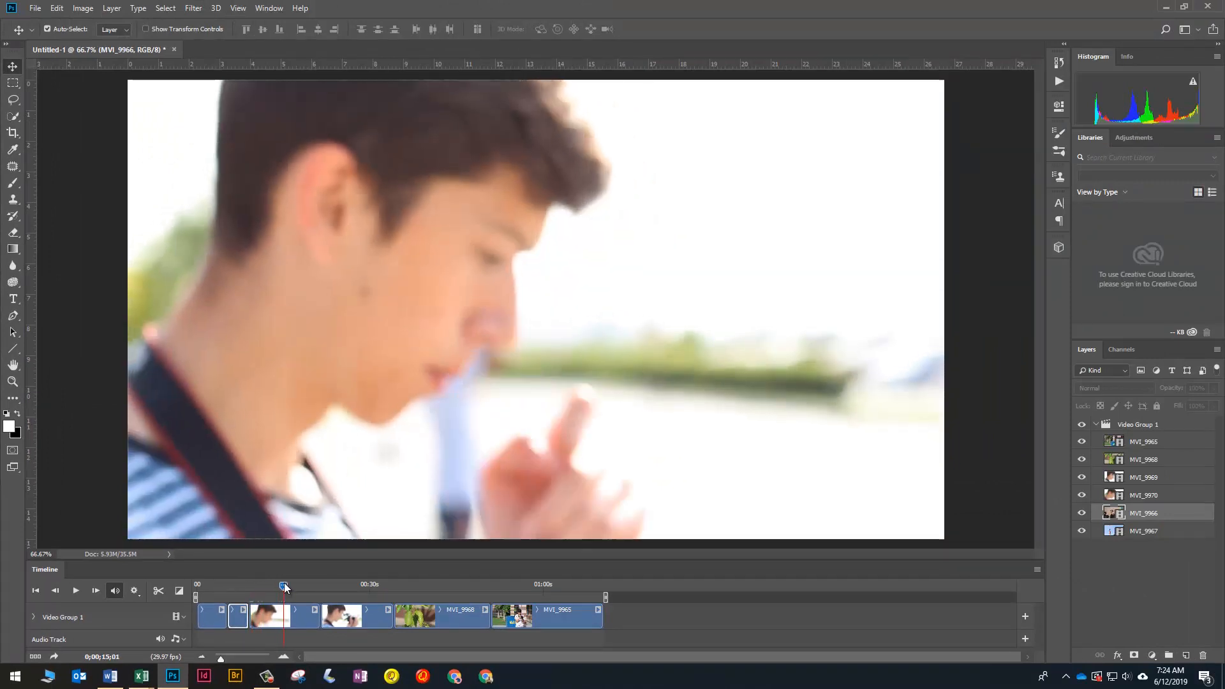
pyautogui.moveTo(287, 587); pyautogui.dragTo(285, 589)
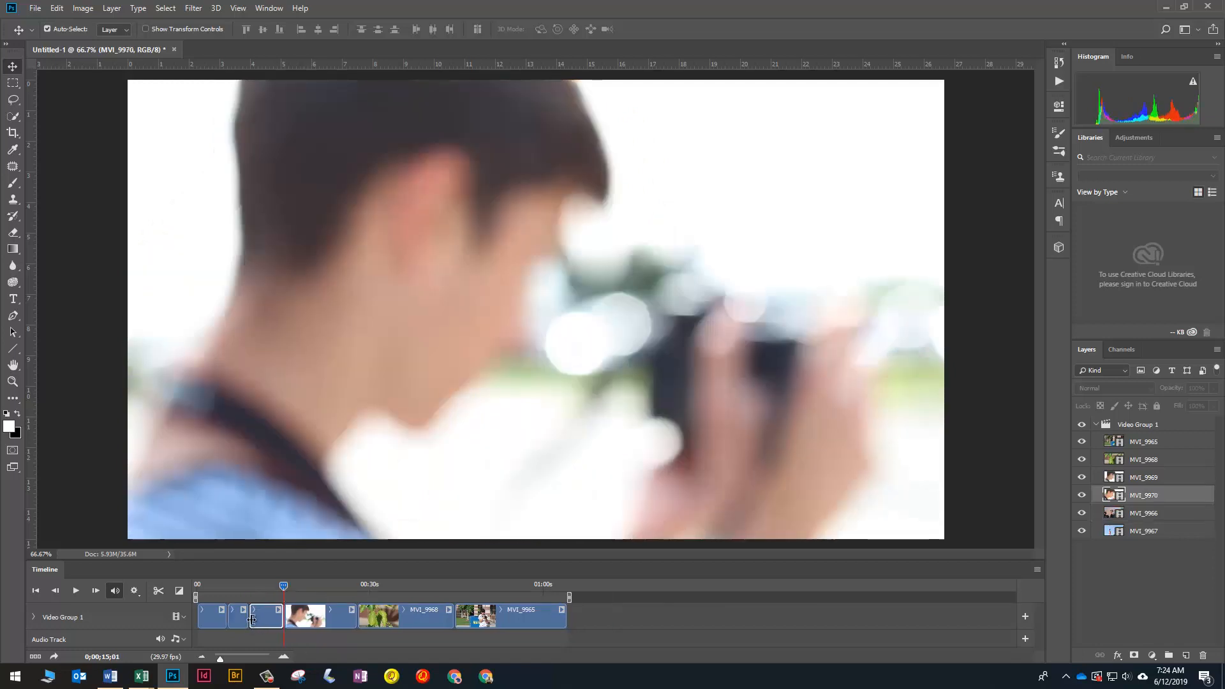
pyautogui.moveTo(251, 620); pyautogui.dragTo(254, 619)
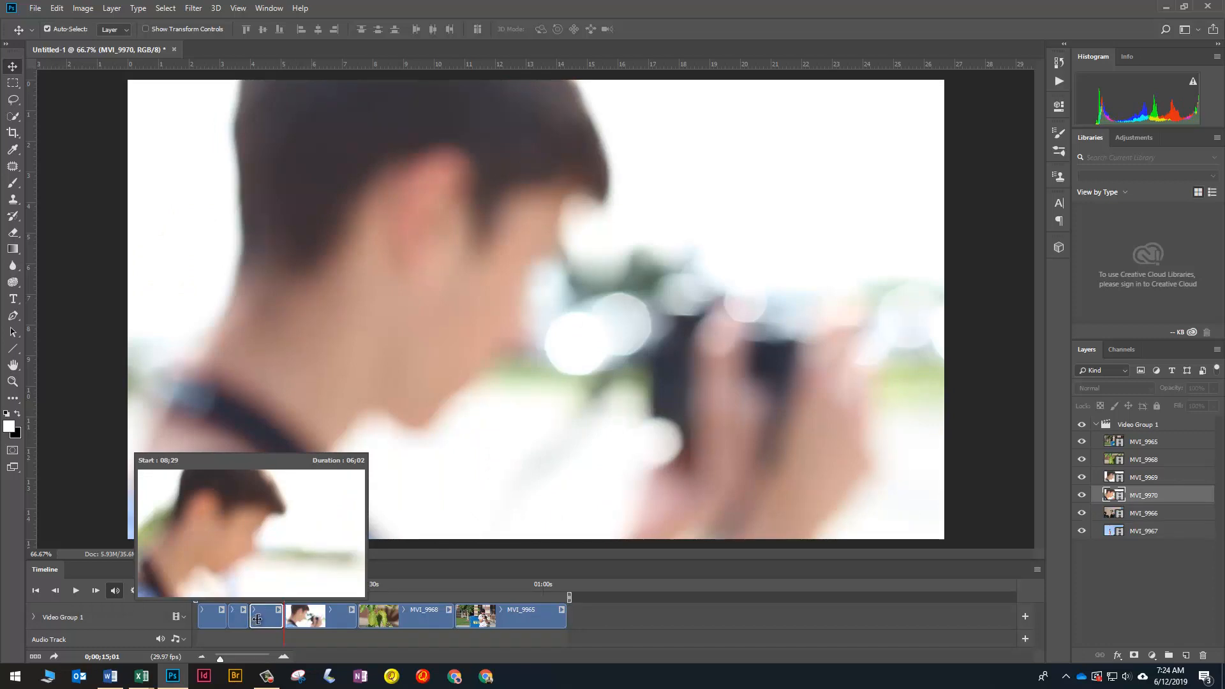
pyautogui.moveTo(258, 619); pyautogui.dragTo(258, 620)
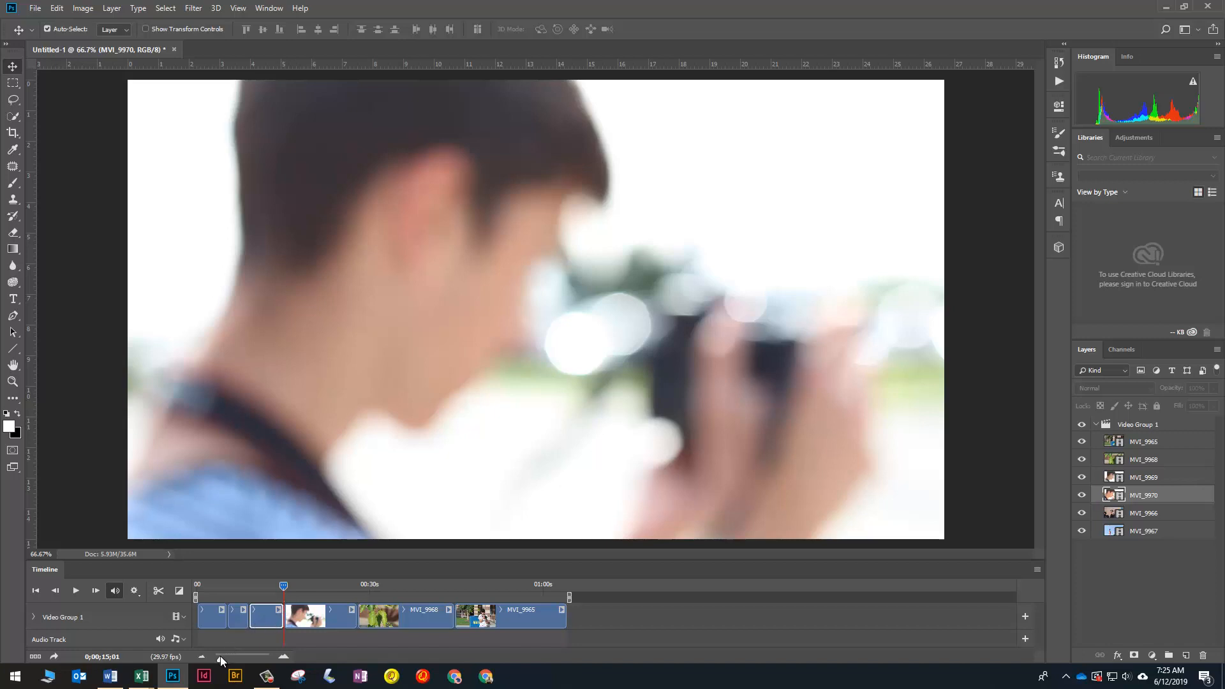
pyautogui.moveTo(220, 656); pyautogui.dragTo(229, 662)
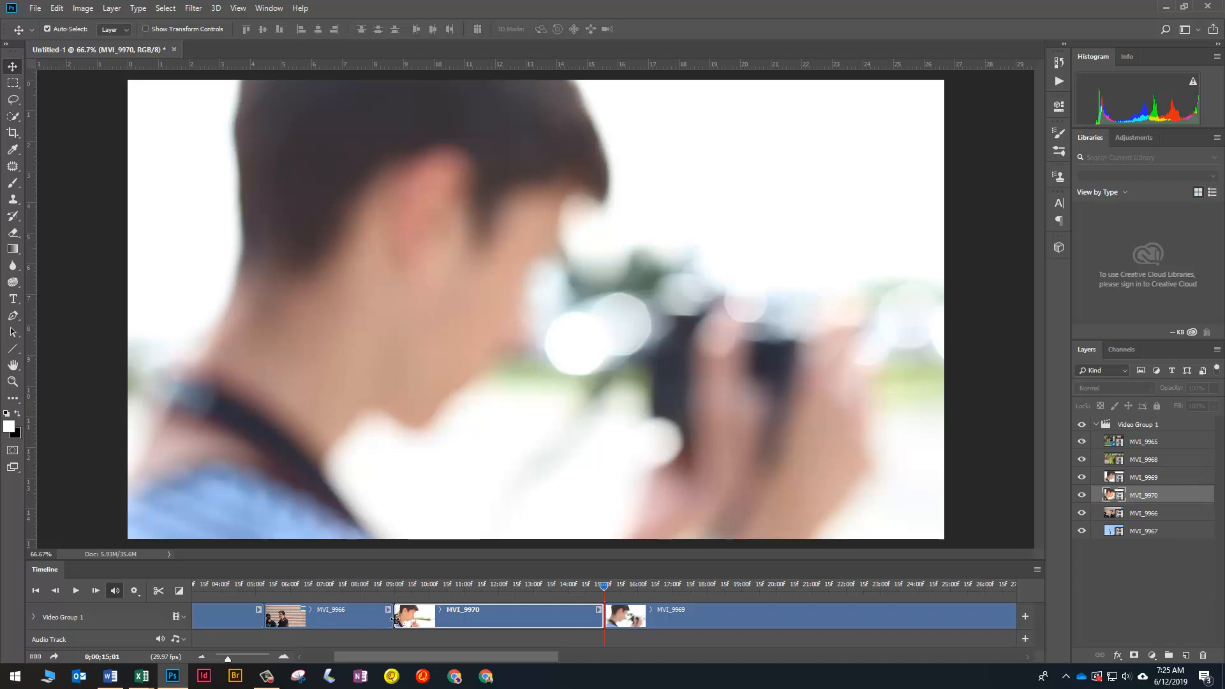
pyautogui.moveTo(396, 619); pyautogui.dragTo(424, 621)
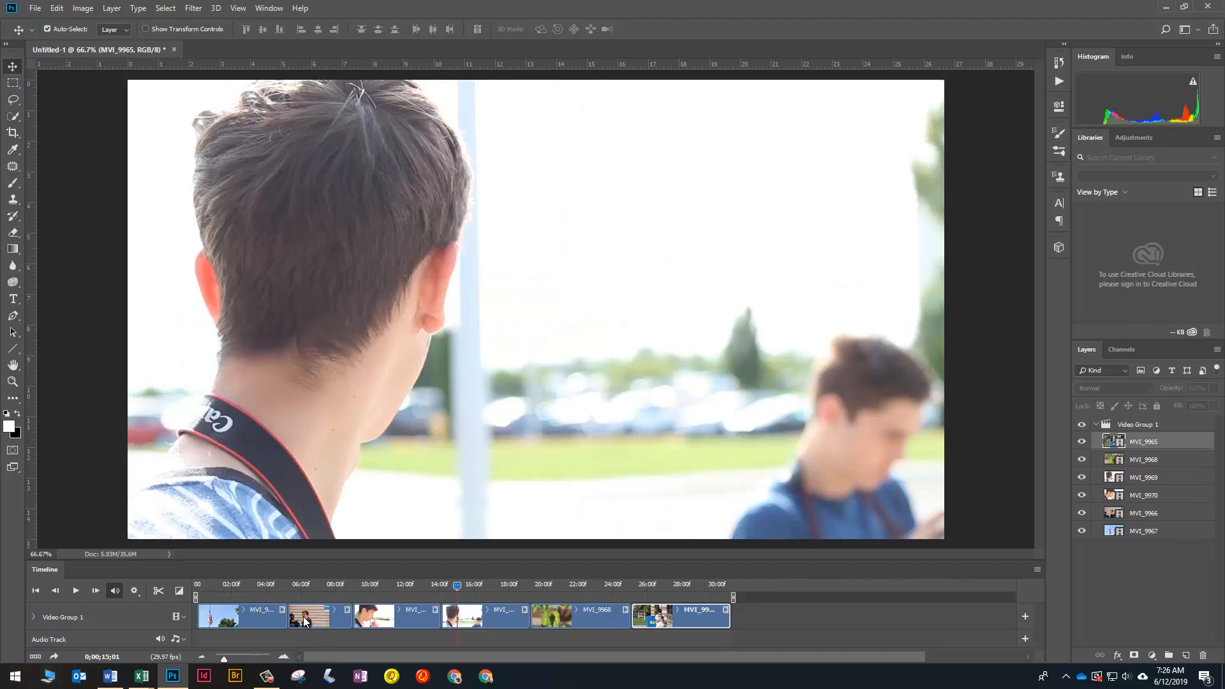
# Add a Levels adjustment layer to the flag clip MVI_9967 with input levels of 10, 1.09 and 235.
pyautogui.click(241, 617)
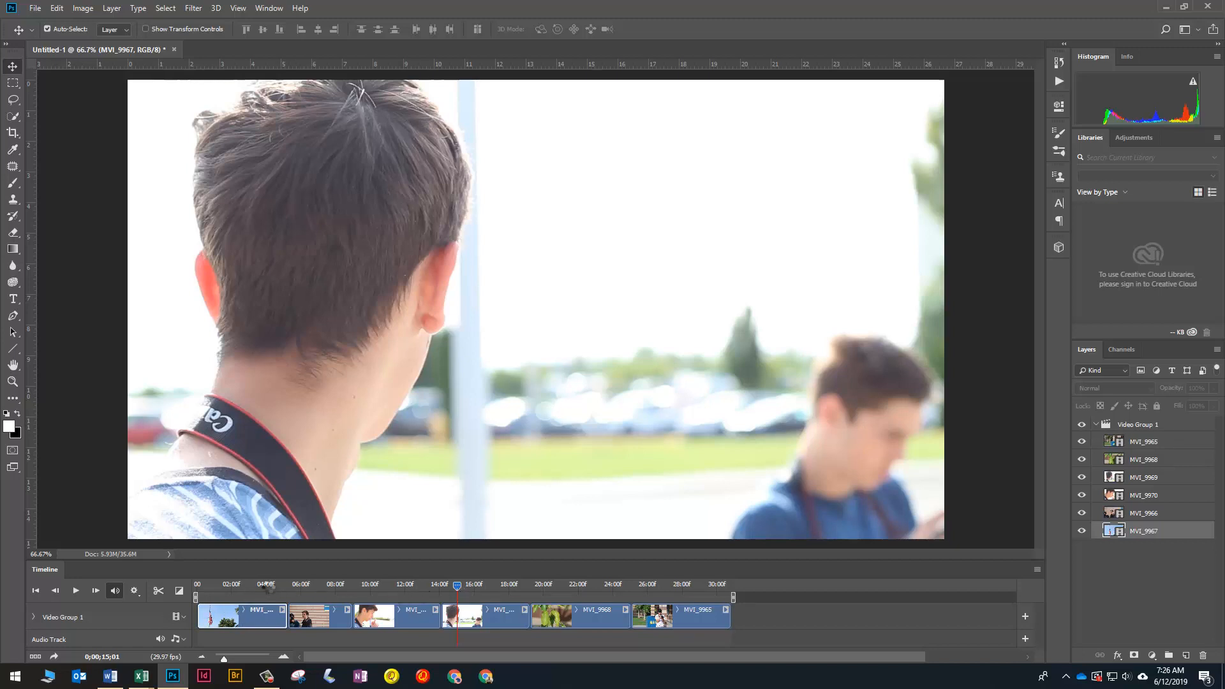
pyautogui.scroll(1, 255, 591)
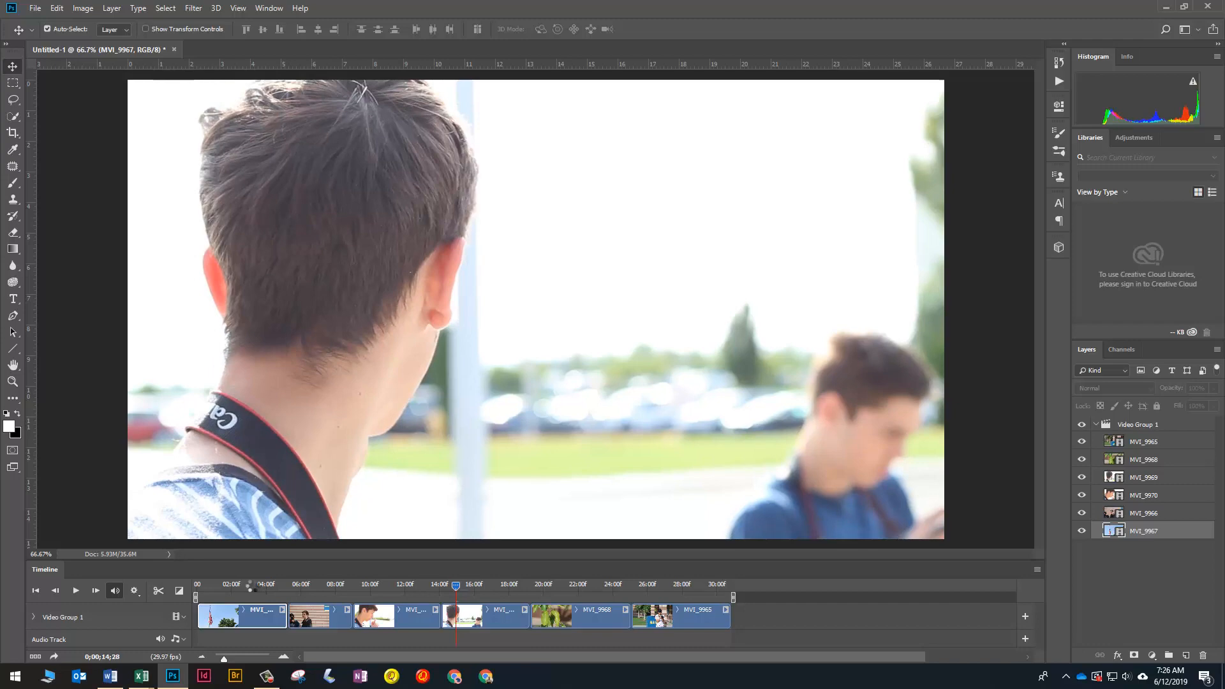
pyautogui.click(252, 586)
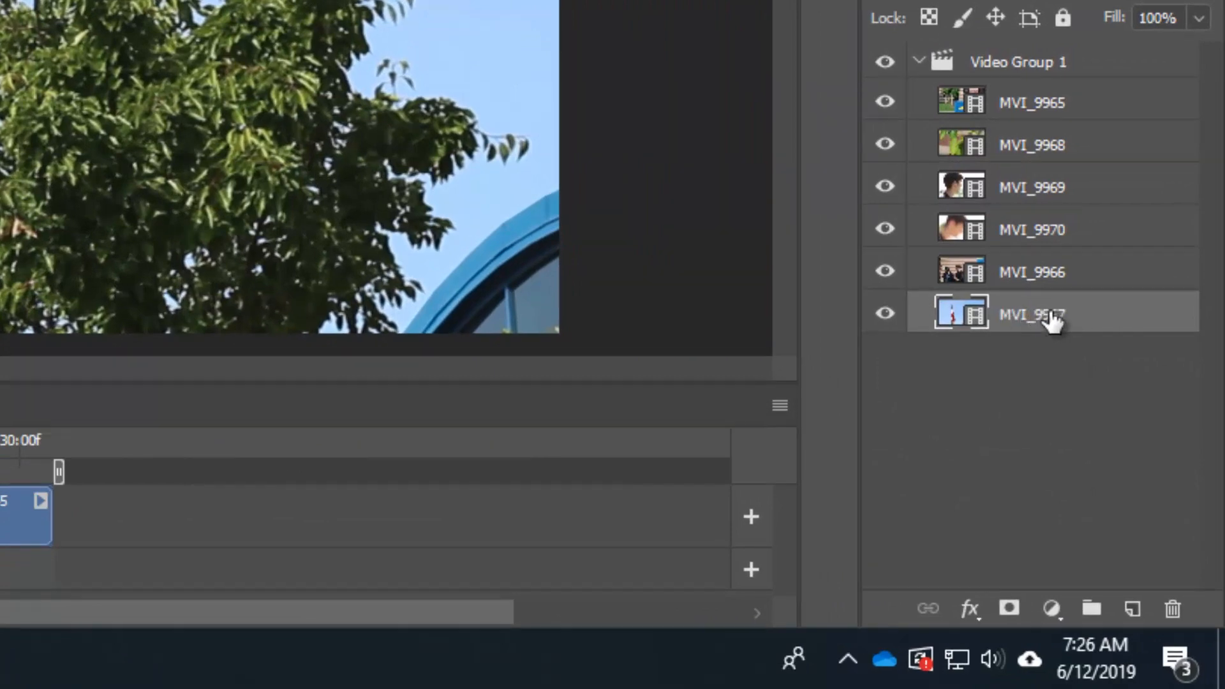
pyautogui.click(1056, 611)
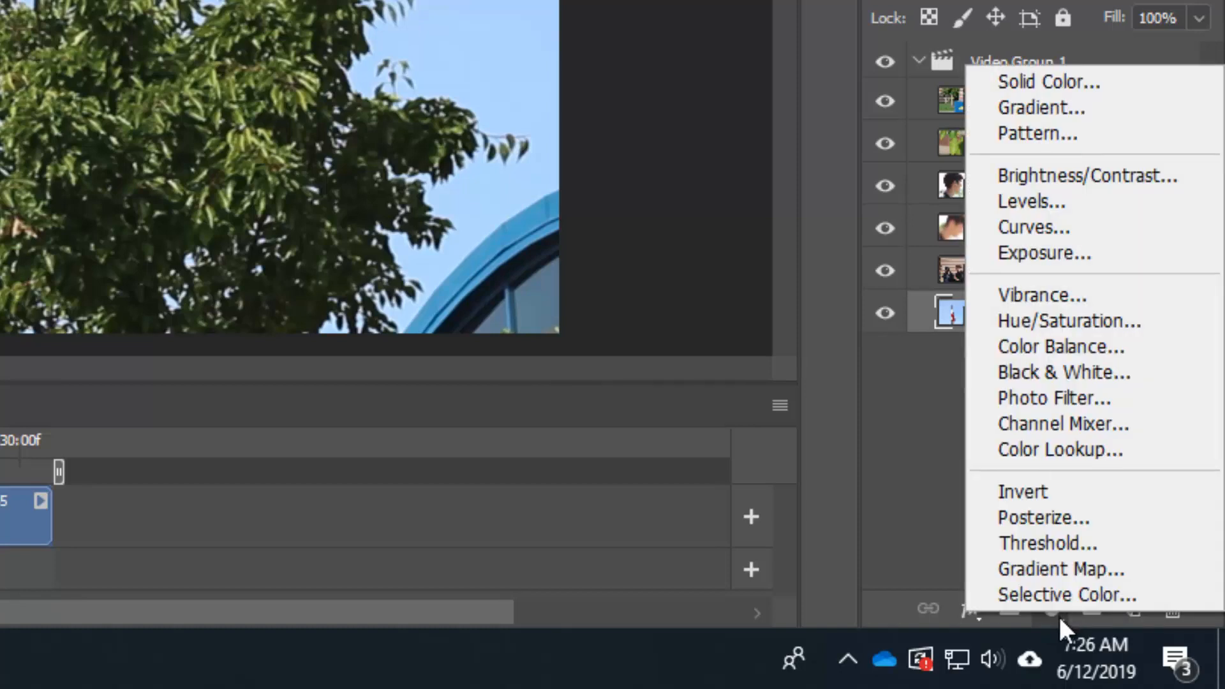
pyautogui.click(1033, 201)
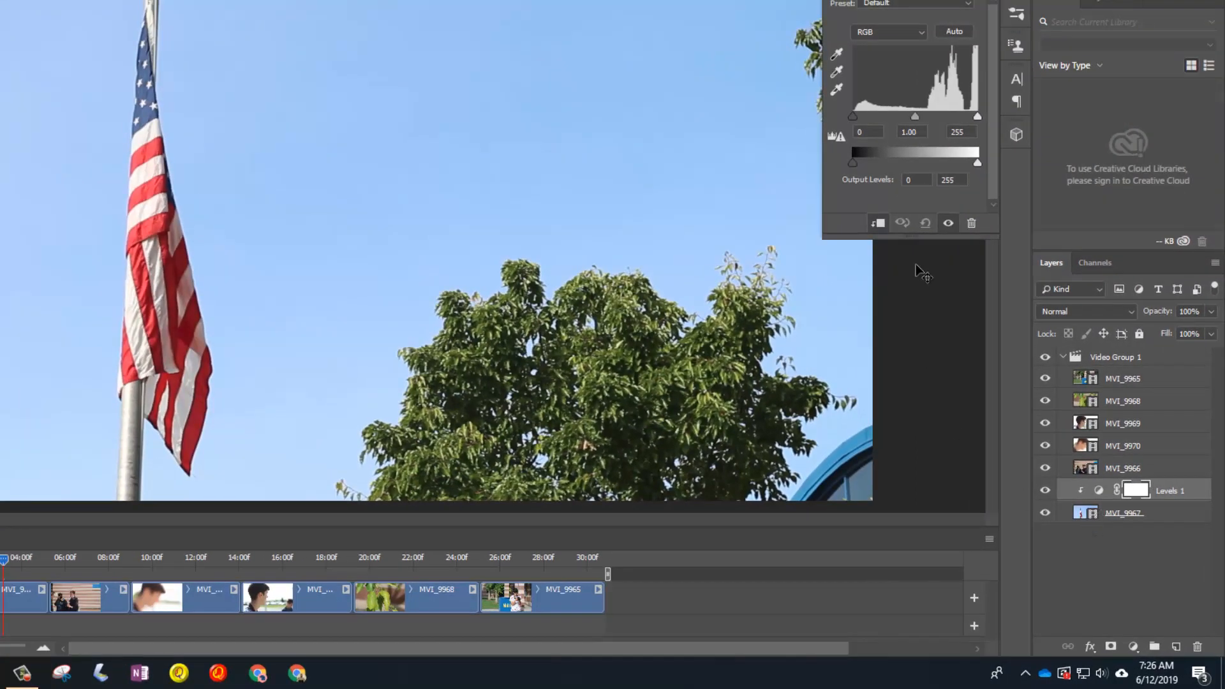
pyautogui.moveTo(852, 116); pyautogui.dragTo(857, 117)
pyautogui.moveTo(977, 114); pyautogui.dragTo(909, 112)
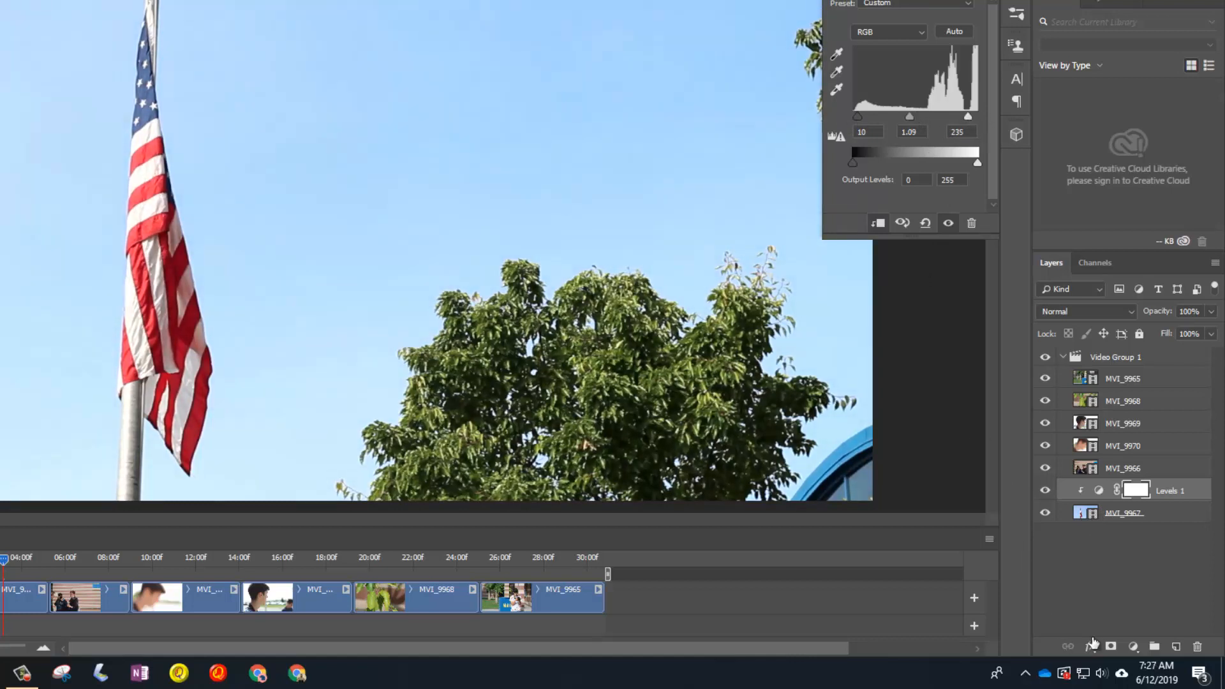
# Add a Hue/Saturation adjustment layer with saturation +25 to the flag clip MVI_9967 and compare the image with and without it.
pyautogui.click(1132, 646)
pyautogui.click(1160, 493)
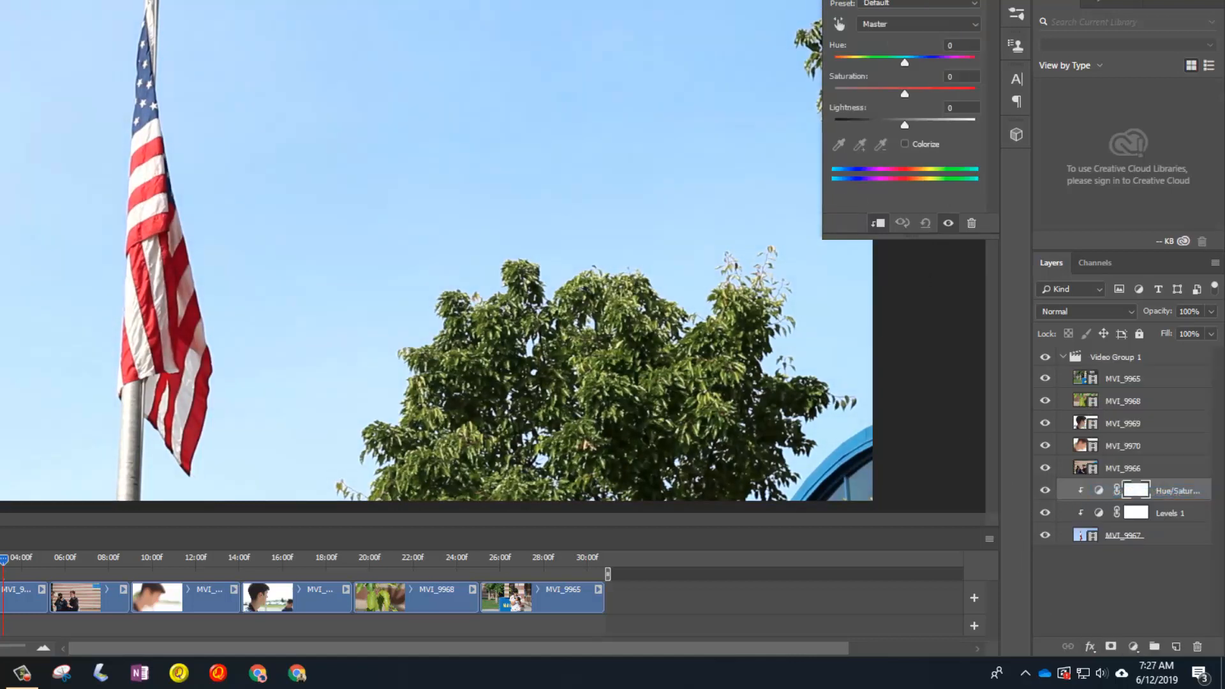
pyautogui.moveTo(904, 93)
pyautogui.mouseDown()
pyautogui.moveTo(952, 95)
pyautogui.moveTo(925, 97)
pyautogui.mouseUp()
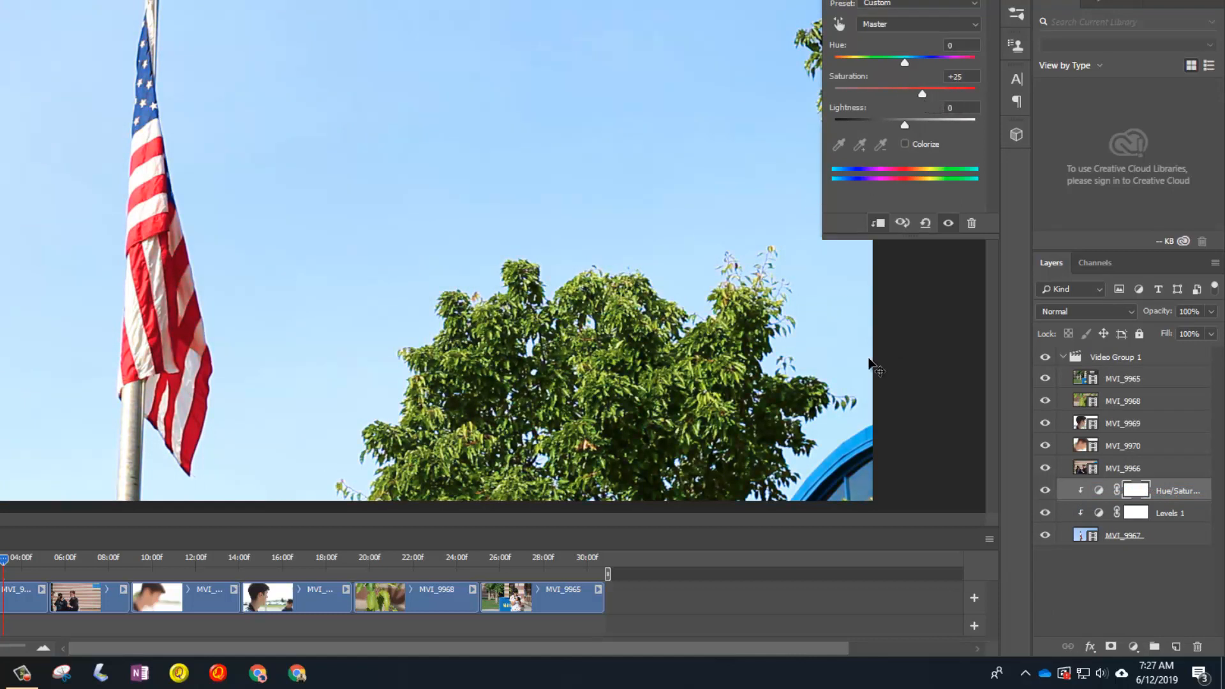
pyautogui.moveTo(1045, 489)
pyautogui.mouseDown()
pyautogui.moveTo(1045, 512)
pyautogui.moveTo(1045, 489)
pyautogui.mouseUp()
# Add a Black & White adjustment layer to clip MVI_9966 and set its Reds value to 104.
pyautogui.click(1126, 467)
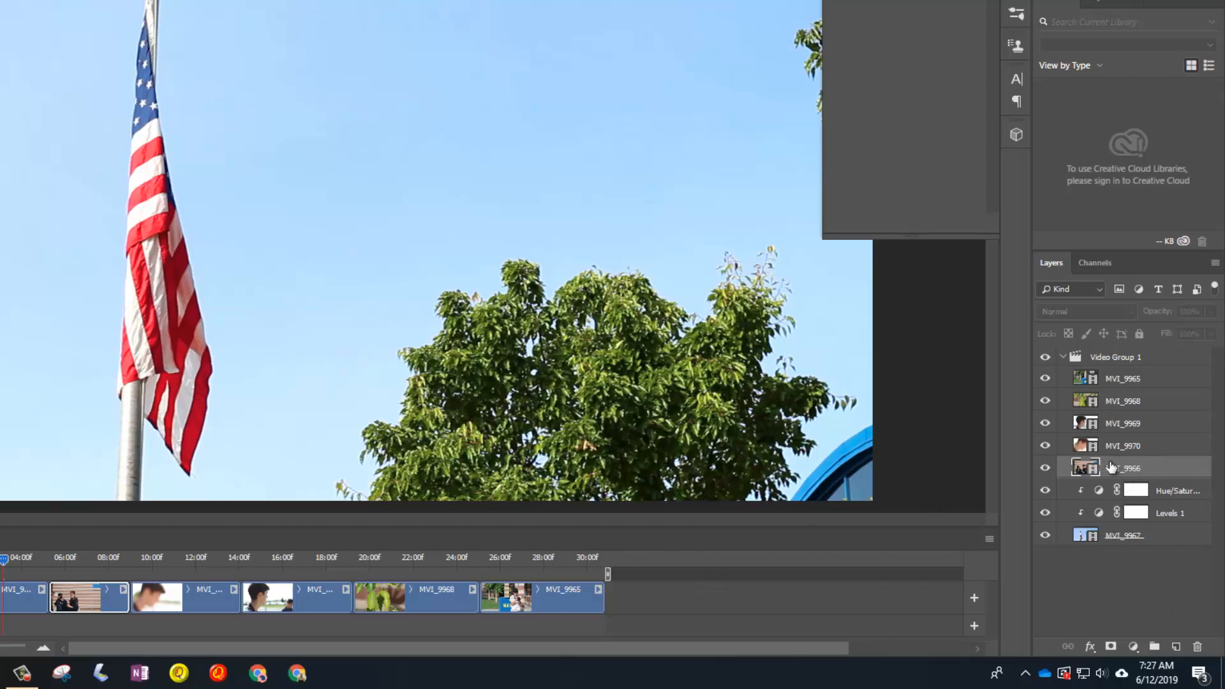
pyautogui.press('space')
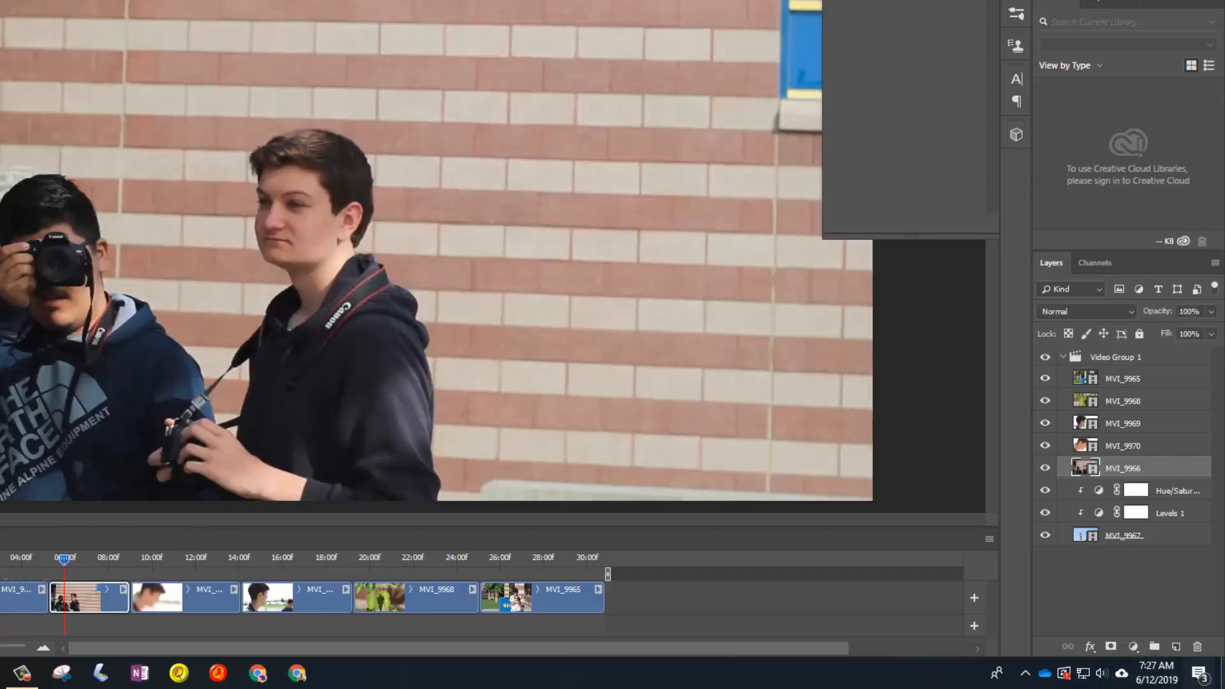
pyautogui.click(1133, 647)
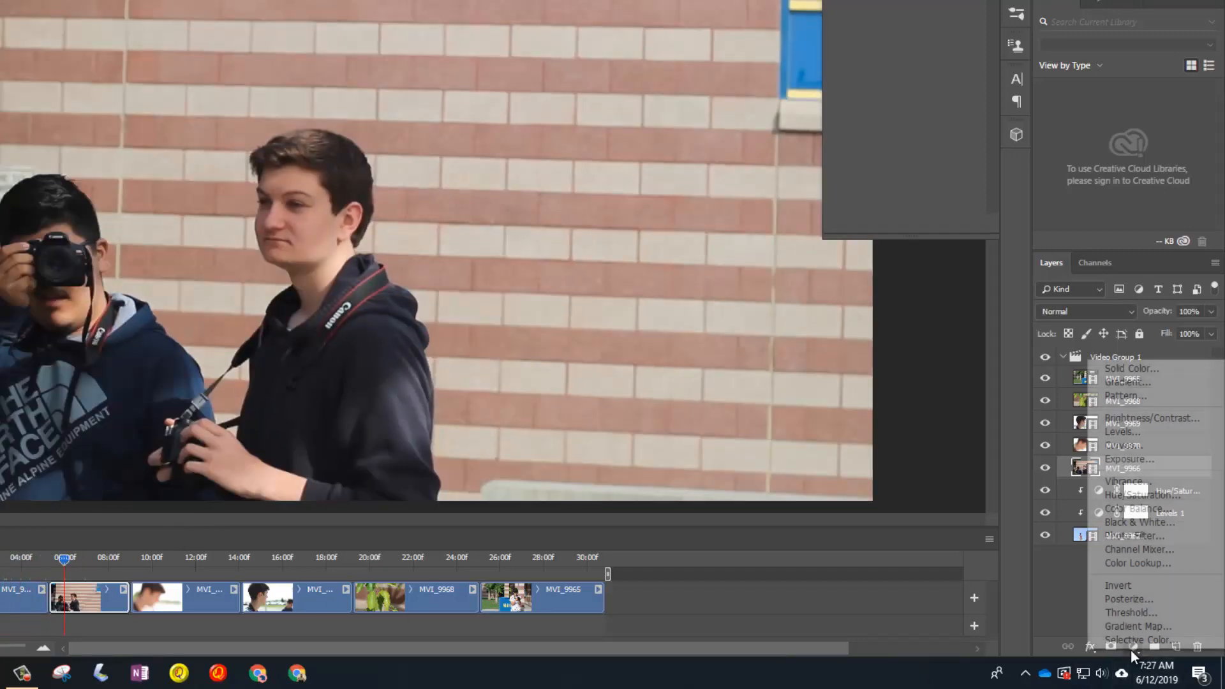
pyautogui.click(1137, 521)
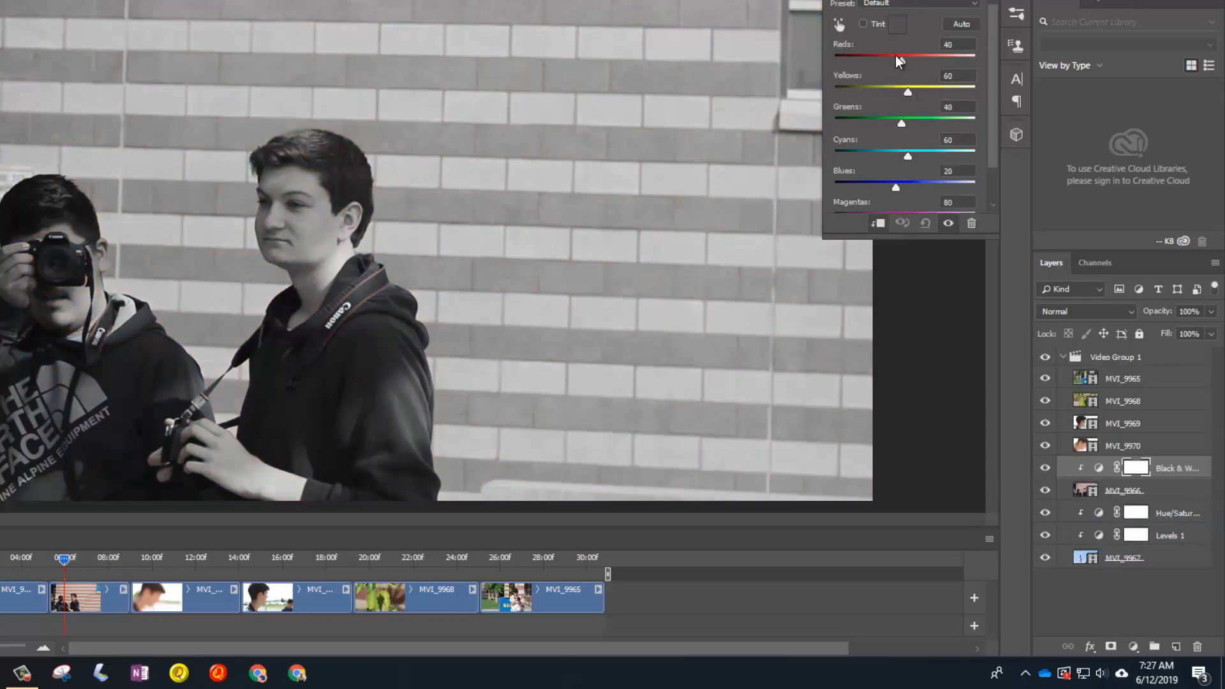
pyautogui.moveTo(902, 62); pyautogui.dragTo(920, 60)
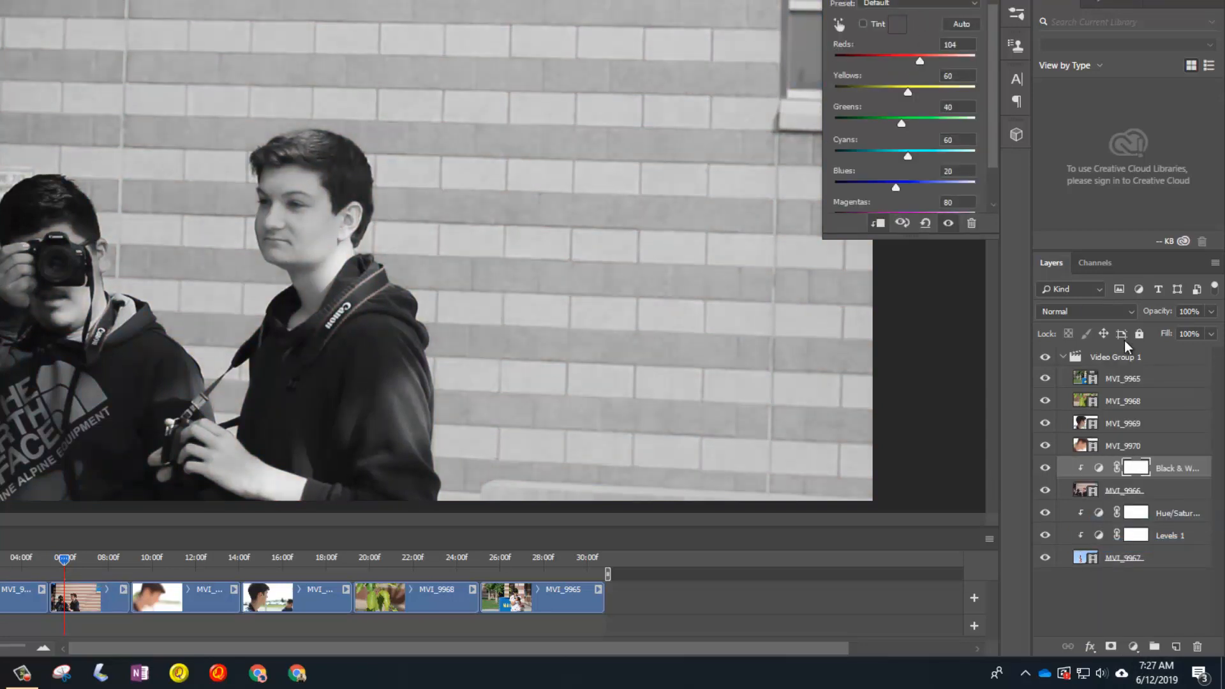
pyautogui.click(1152, 444)
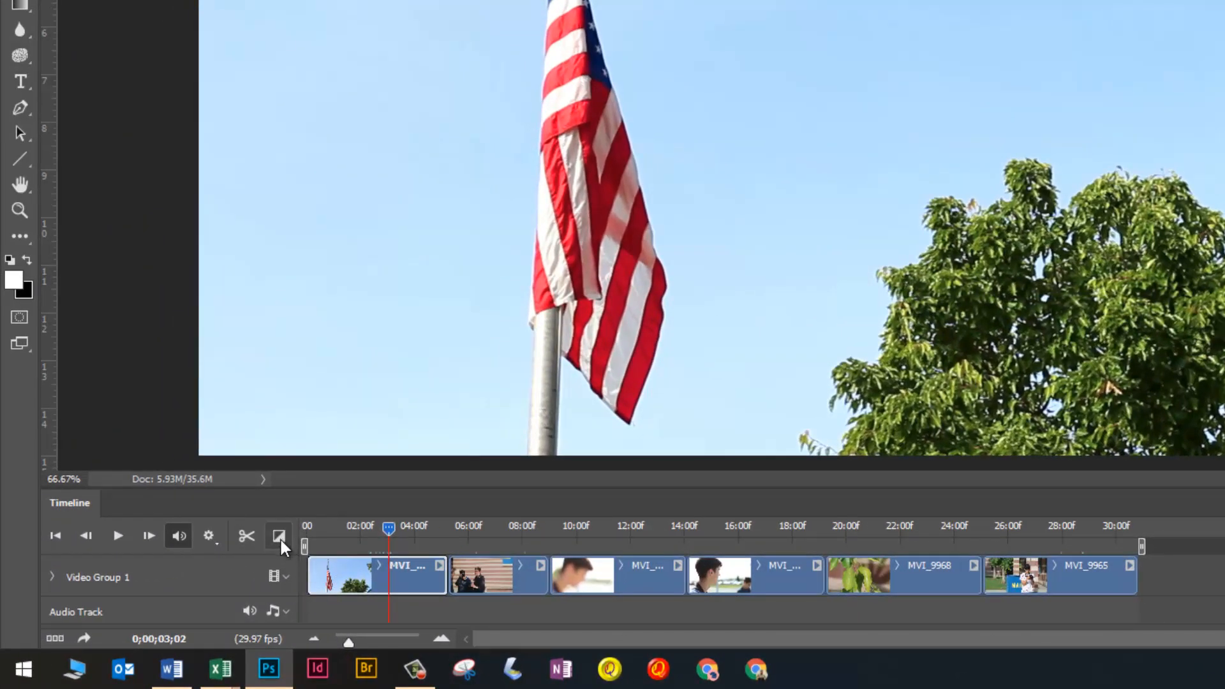
# Apply a 1 s Fade With Black to the start of clip MVI_9967 and a Fade With White to the end of MVI_9965.
pyautogui.click(280, 537)
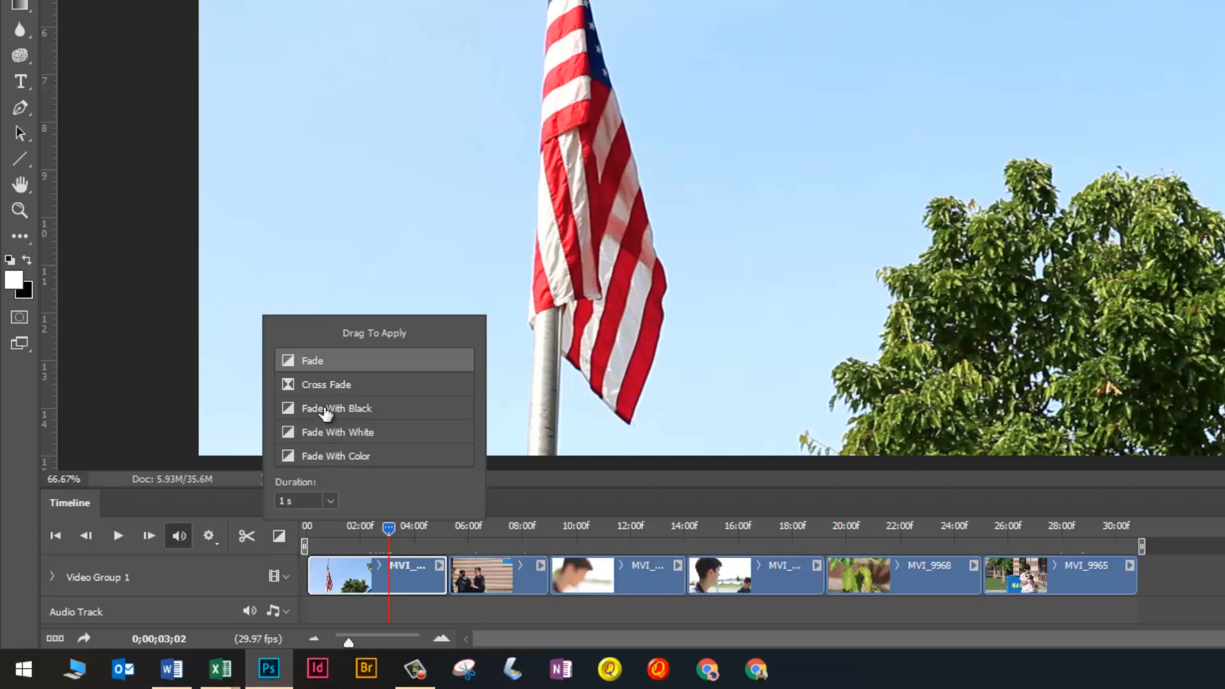
pyautogui.moveTo(327, 421); pyautogui.dragTo(330, 582)
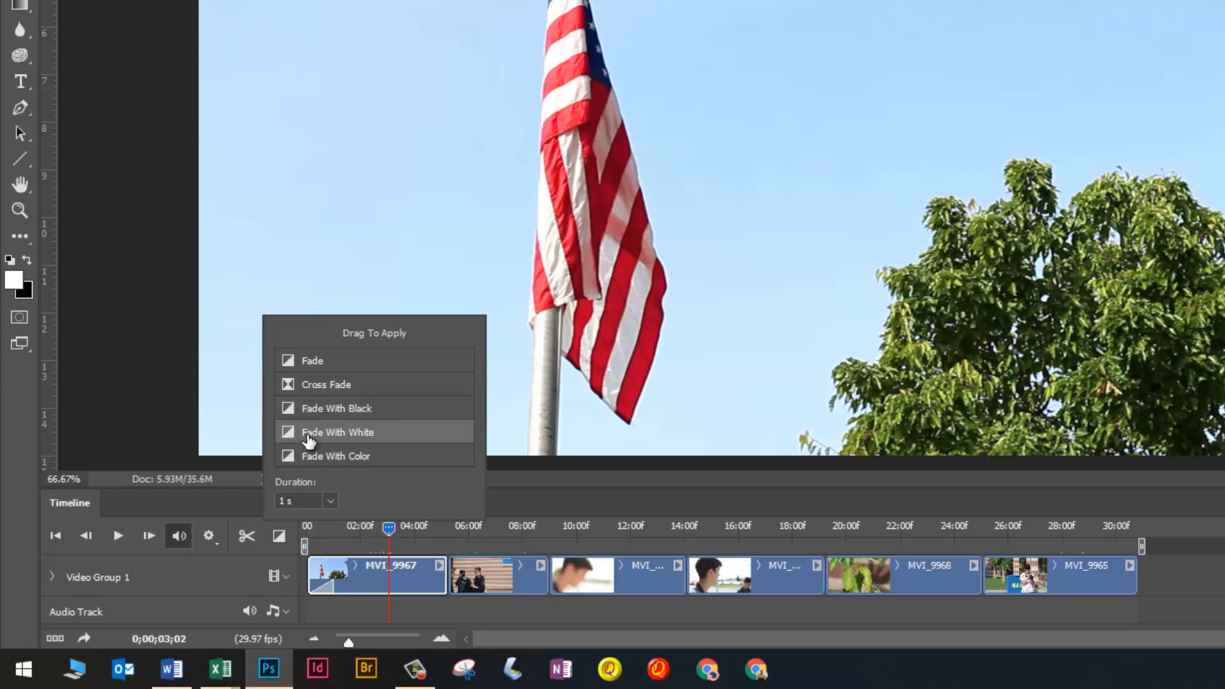
pyautogui.moveTo(309, 441); pyautogui.dragTo(1125, 586)
# Lengthen the opening fade on clip MVI_9967 so that it ends at about 2;18.
pyautogui.moveTo(351, 642); pyautogui.dragTo(372, 643)
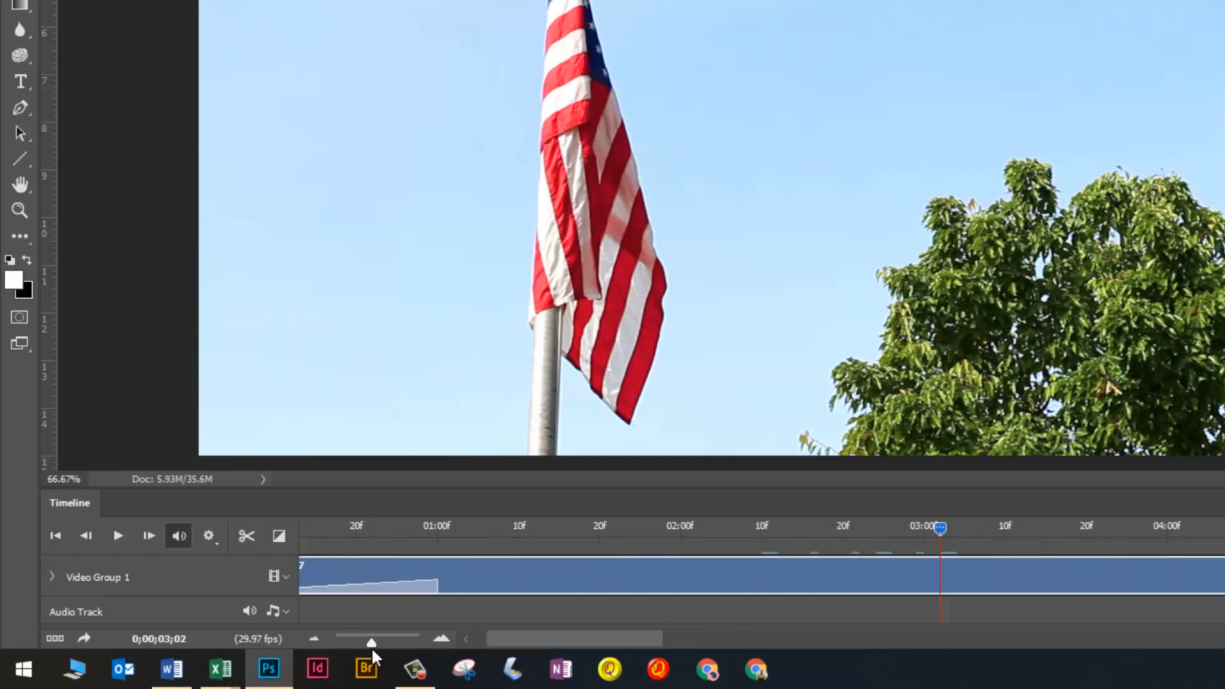
pyautogui.moveTo(511, 638); pyautogui.dragTo(472, 638)
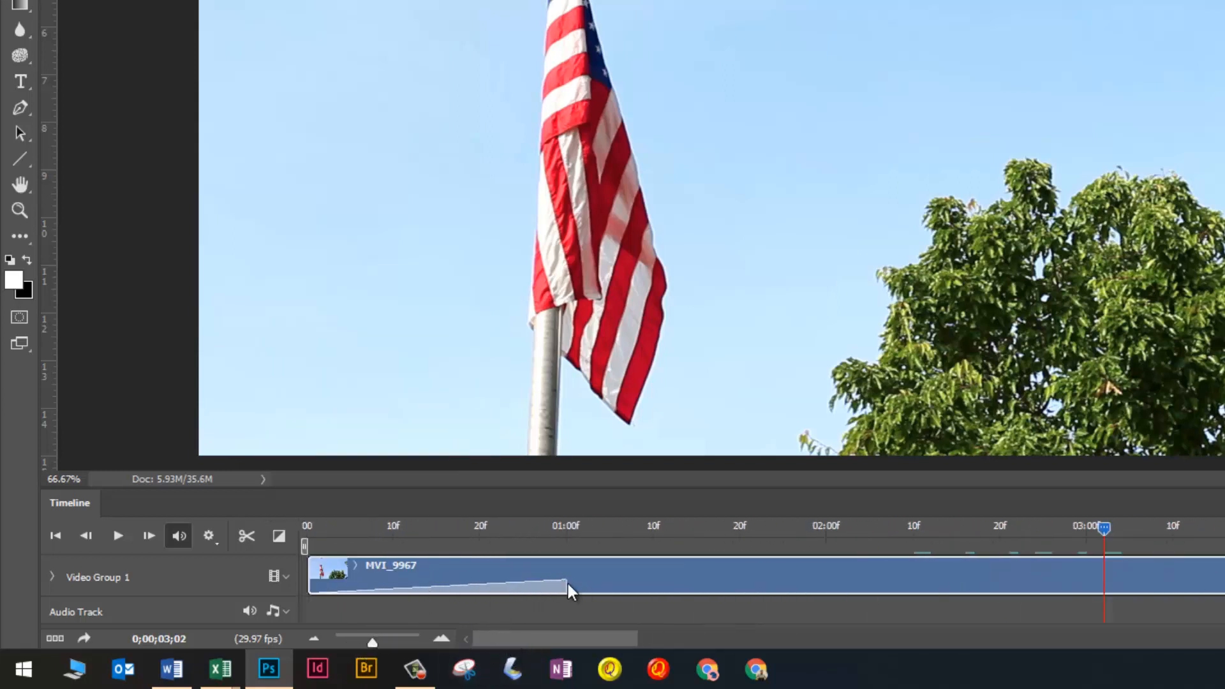
pyautogui.moveTo(566, 584); pyautogui.dragTo(993, 594)
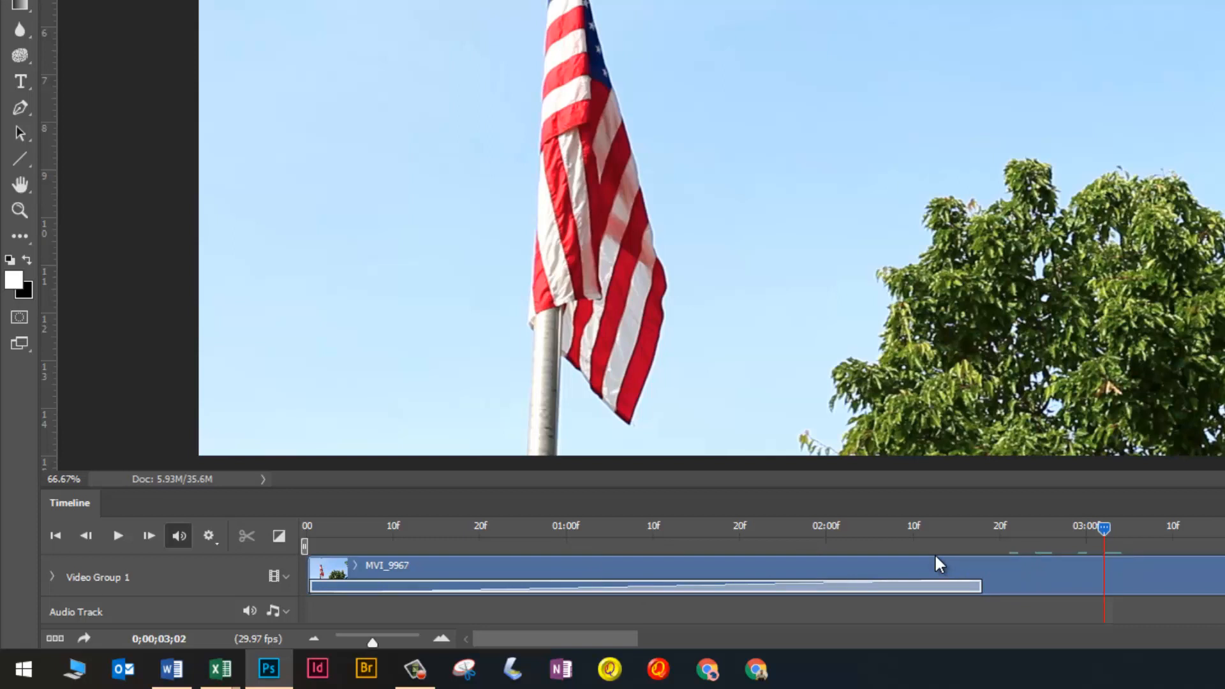
pyautogui.scroll(-3, 936, 565)
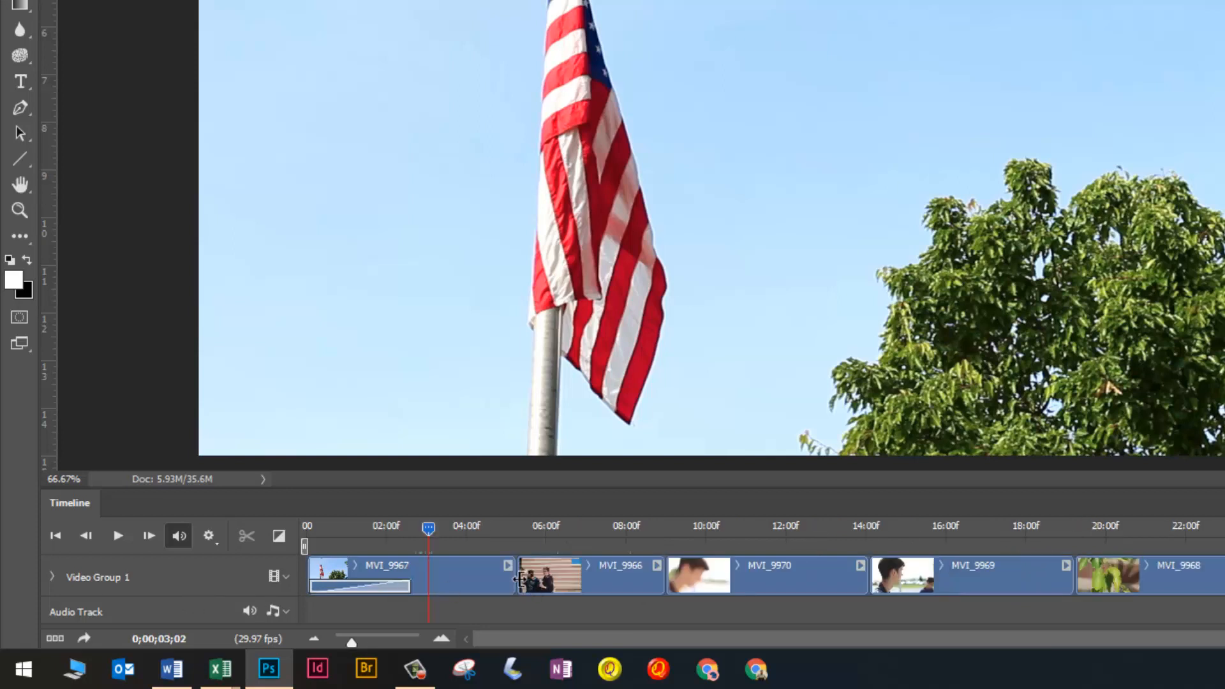
# Apply a 1 s Cross Fade between clips MVI_9967 and MVI_9966 and preview the transition at 0;00;04;27.
pyautogui.click(278, 536)
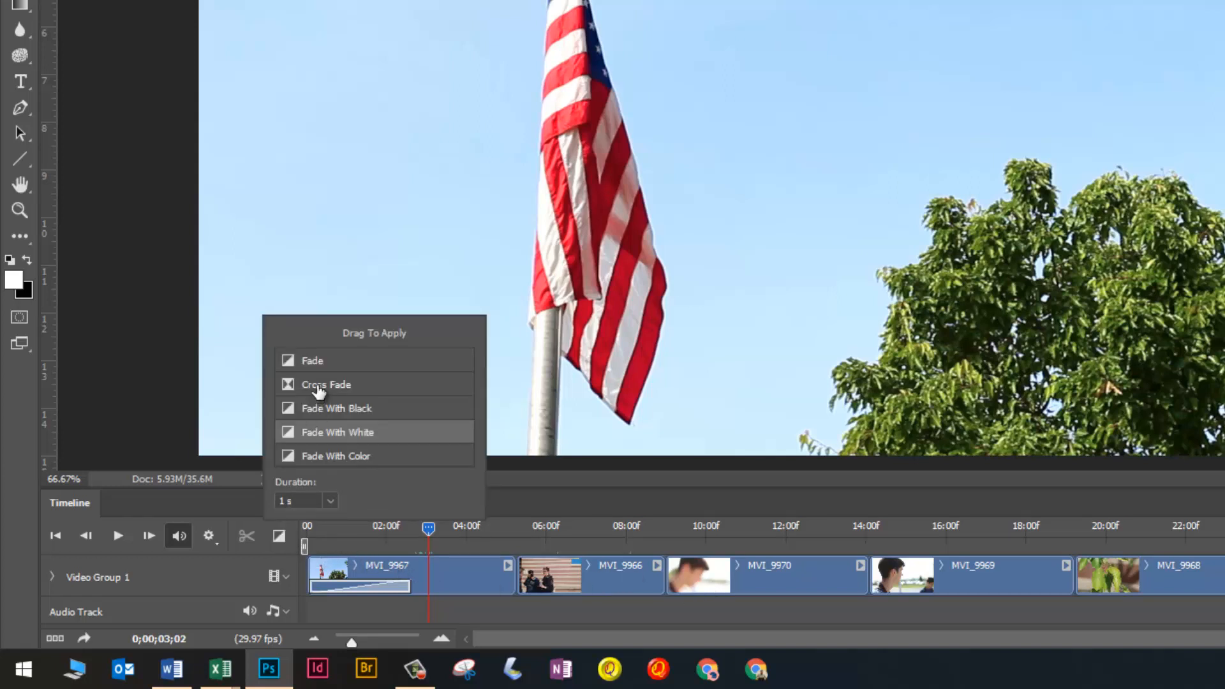
pyautogui.moveTo(328, 391); pyautogui.dragTo(509, 570)
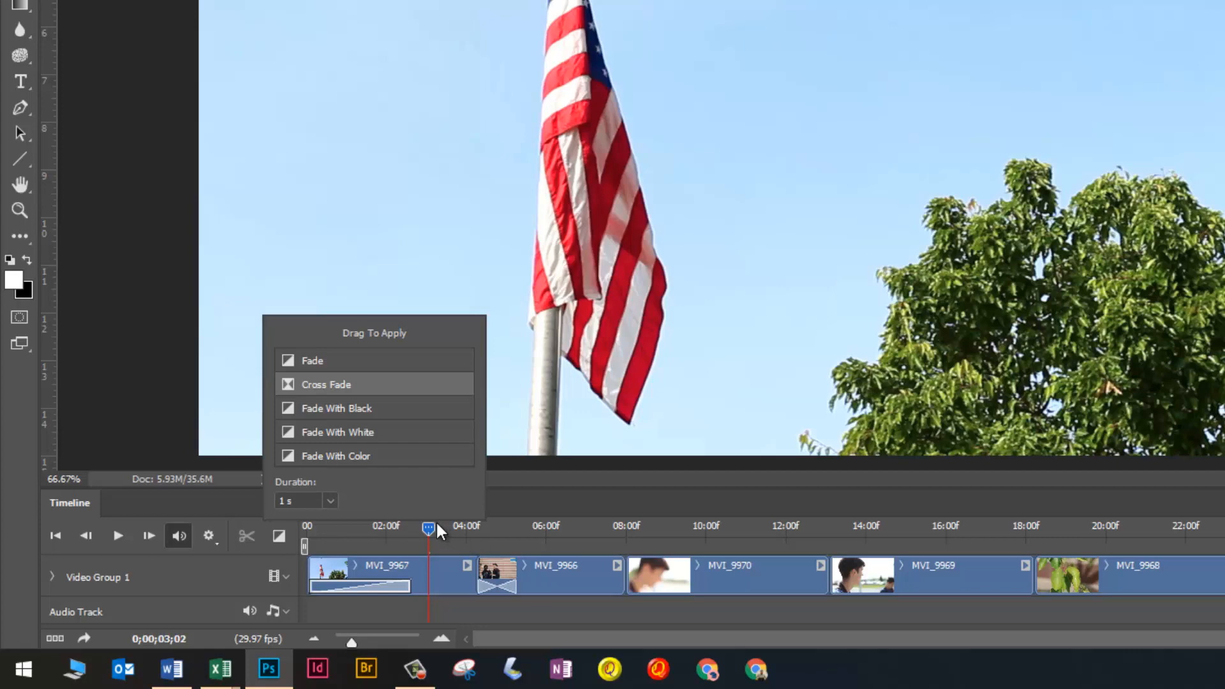
pyautogui.moveTo(436, 522); pyautogui.dragTo(503, 542)
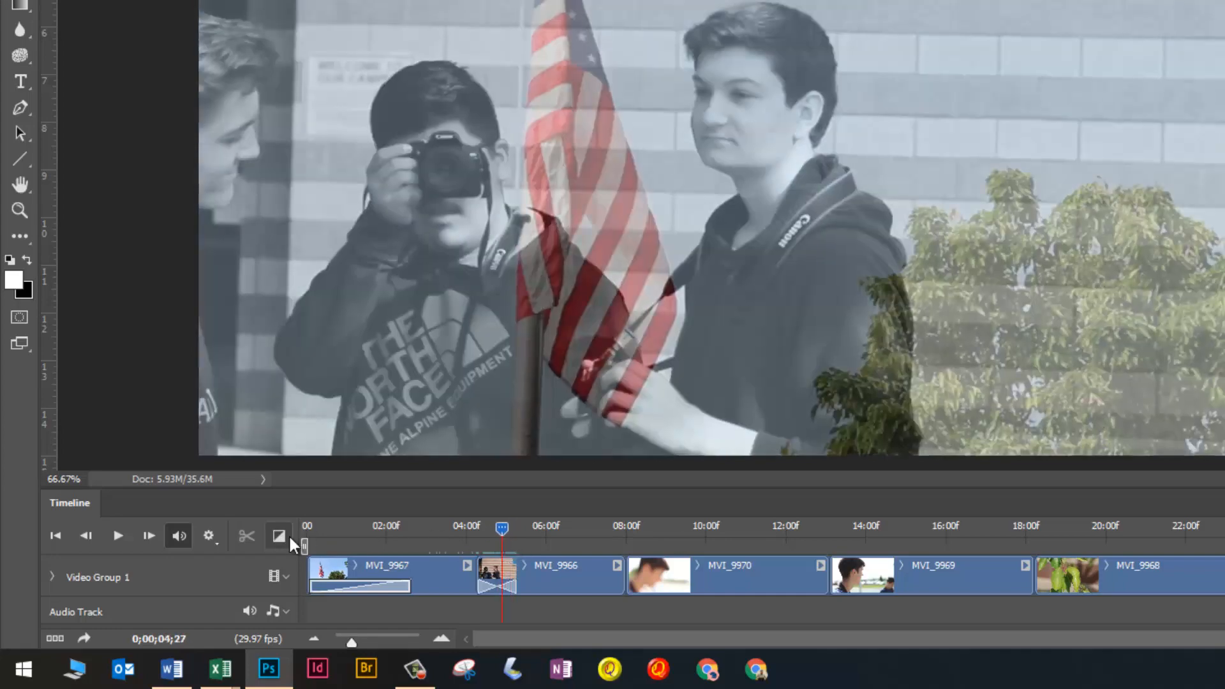
# Apply 1 s Cross Fades between all the remaining neighbouring clips, from MVI_9966 through MVI_9965.
pyautogui.click(278, 536)
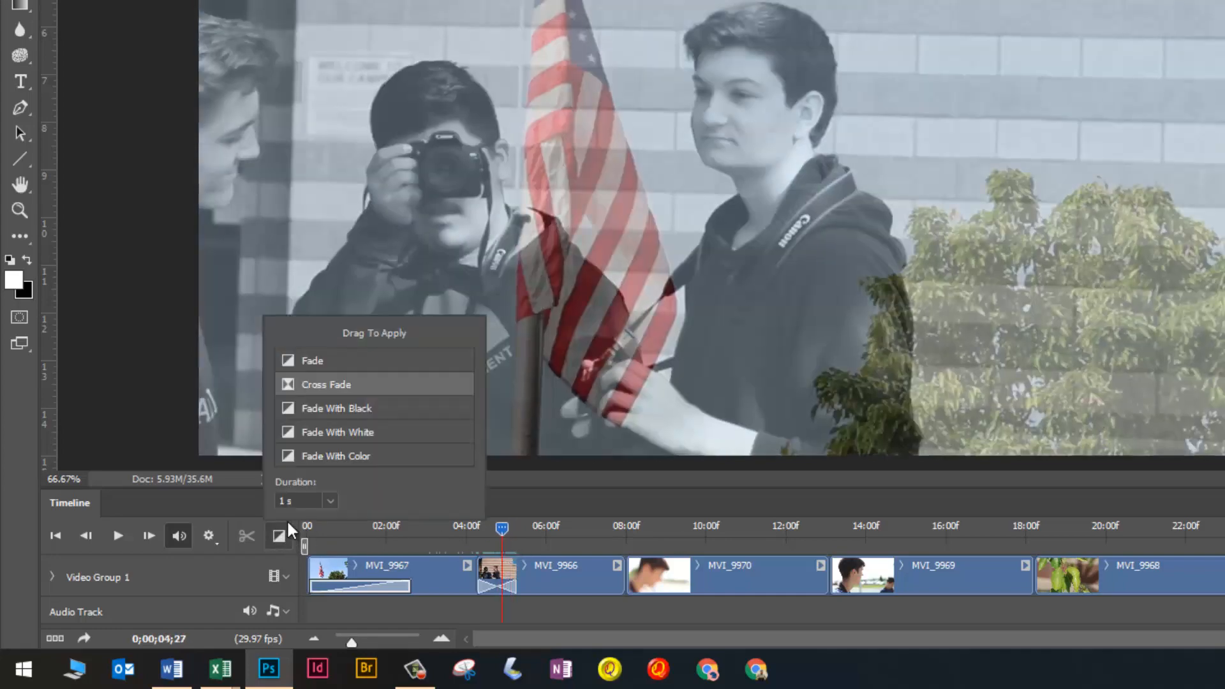
pyautogui.moveTo(324, 384); pyautogui.dragTo(640, 580)
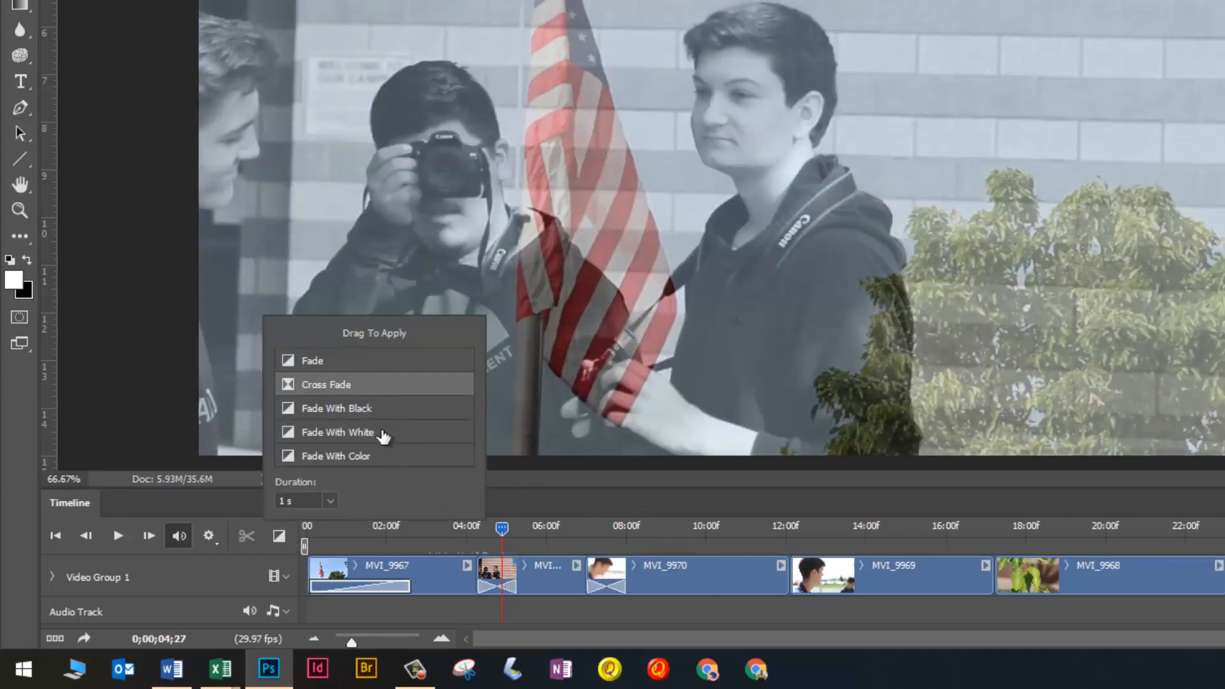
pyautogui.moveTo(781, 579); pyautogui.dragTo(781, 579)
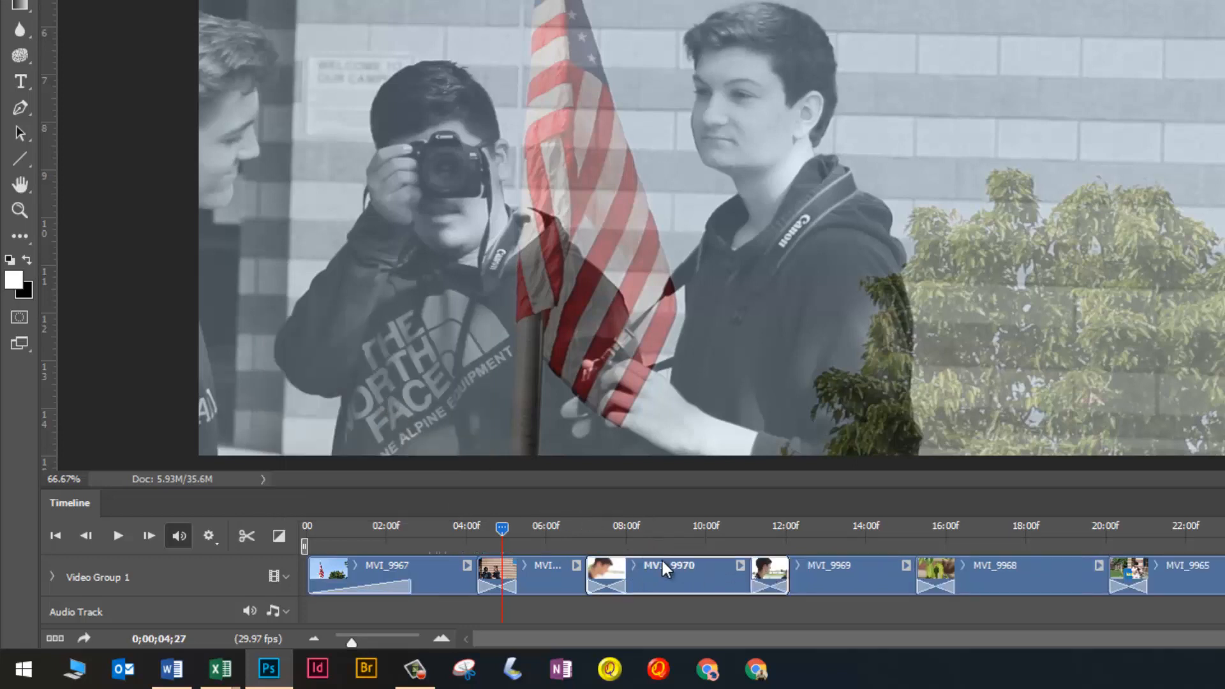
# Examine the video duration and speed settings and the audio settings of clip MVI_9970.
pyautogui.rightClick(678, 583)
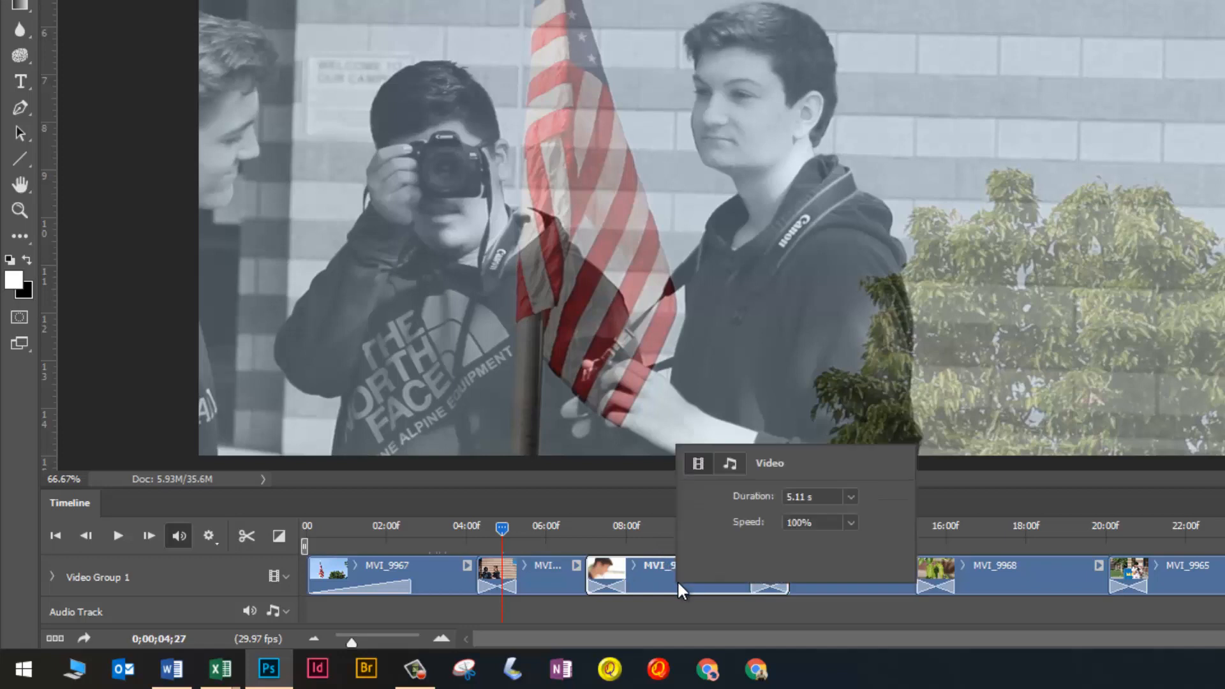
pyautogui.click(731, 464)
pyautogui.click(699, 464)
pyautogui.click(851, 521)
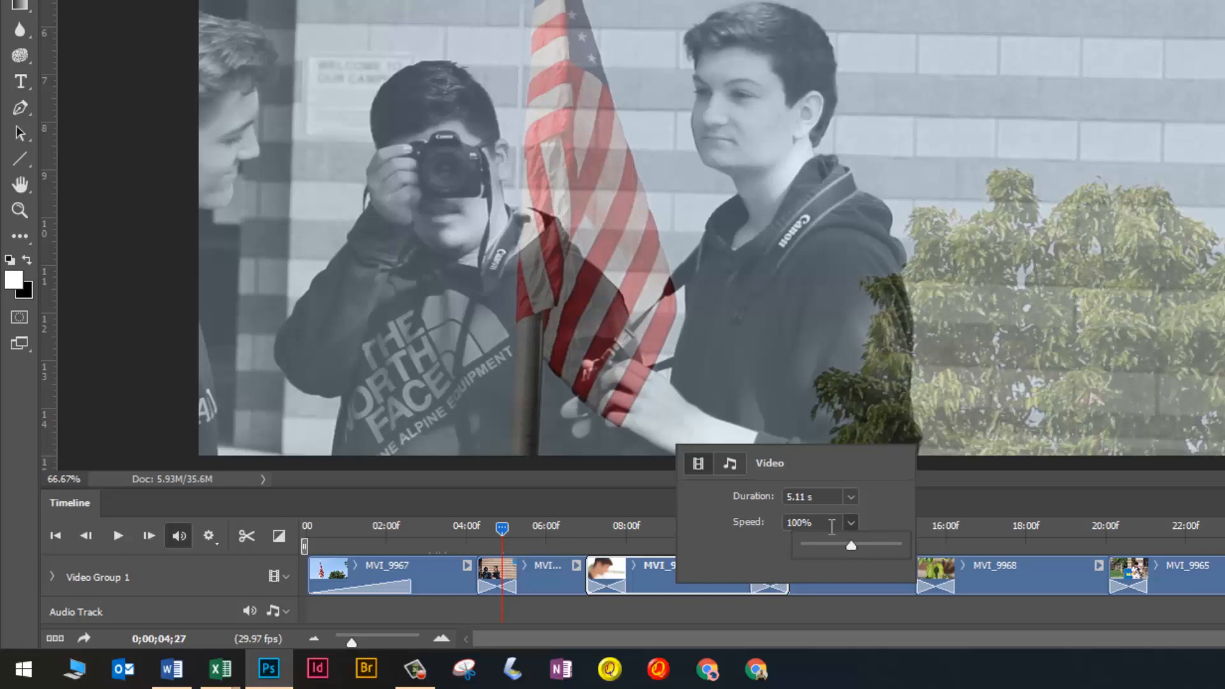
pyautogui.click(832, 527)
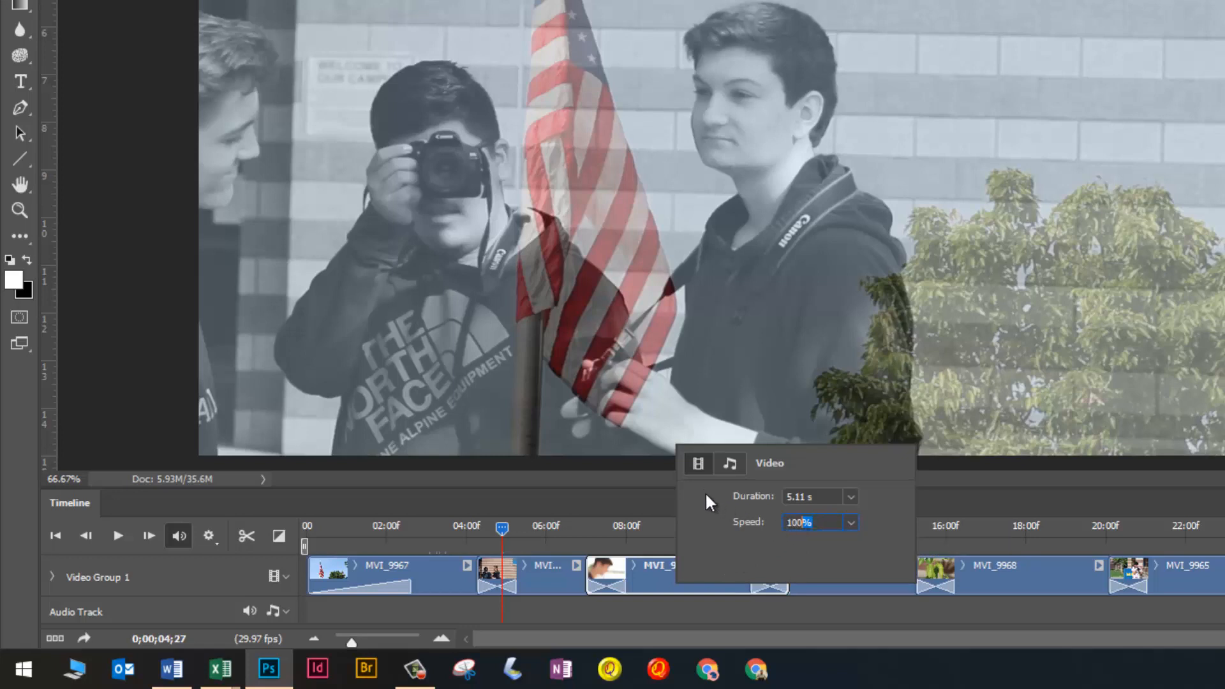
pyautogui.click(728, 462)
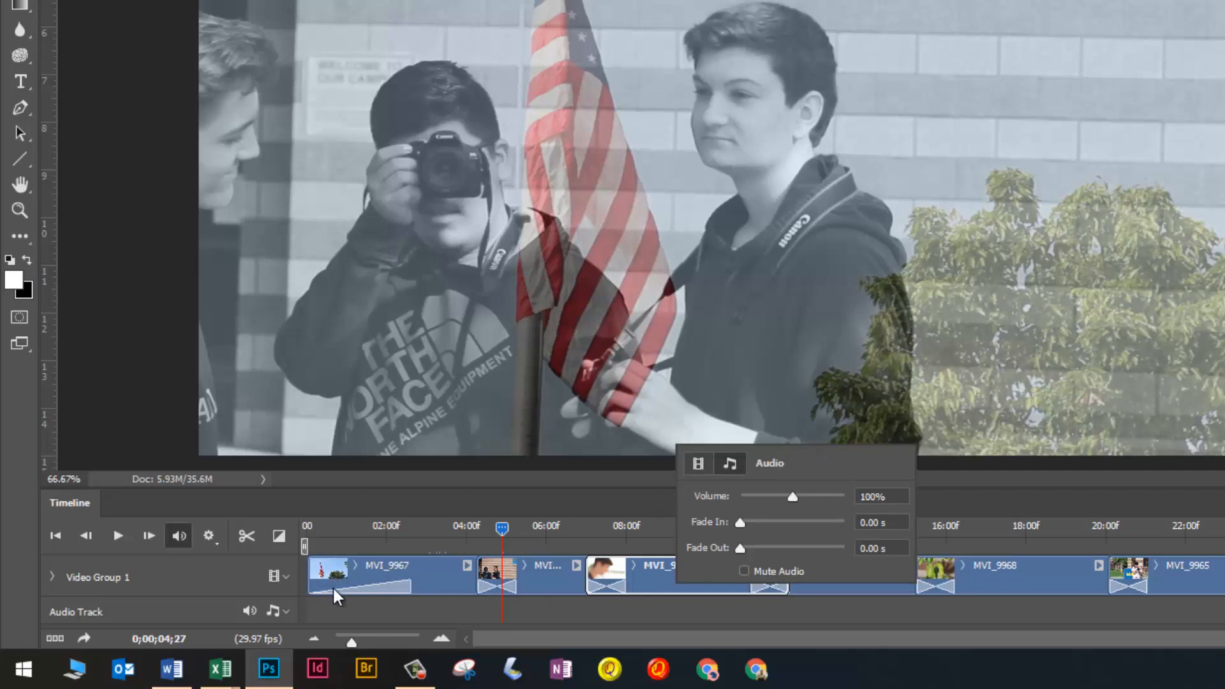
# Set the audio fade-in of the flag clip MVI_9967 to 2.20 s.
pyautogui.click(434, 572)
pyautogui.rightClick(434, 573)
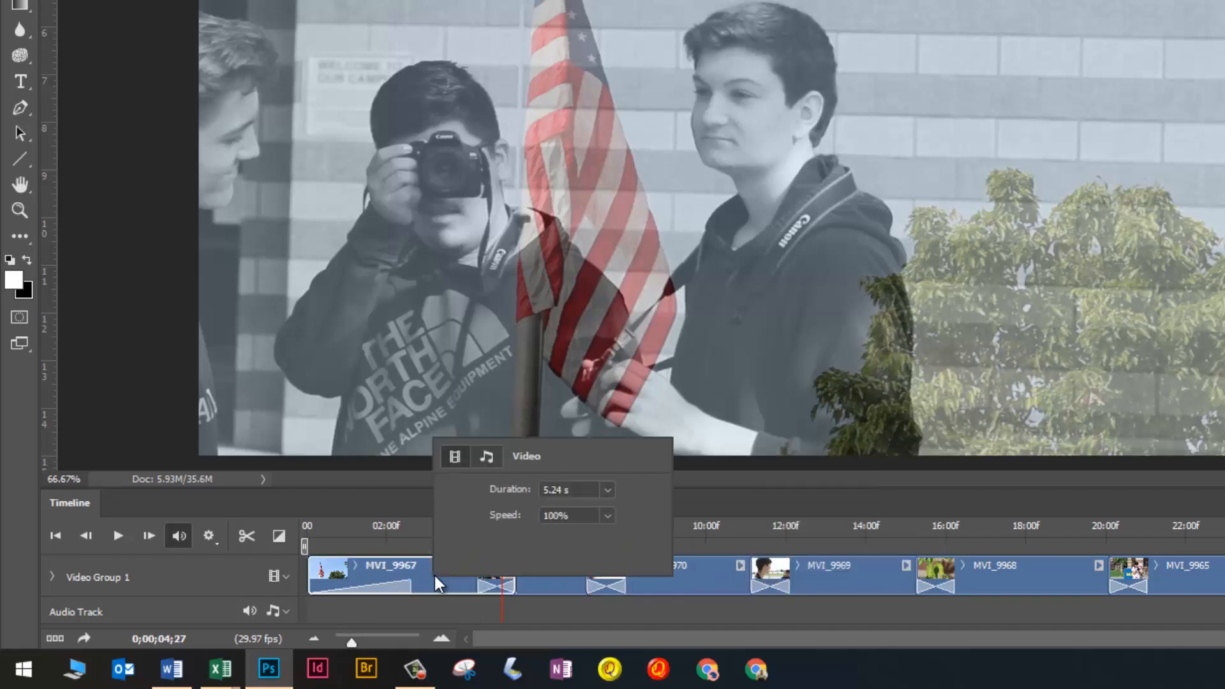
pyautogui.click(485, 456)
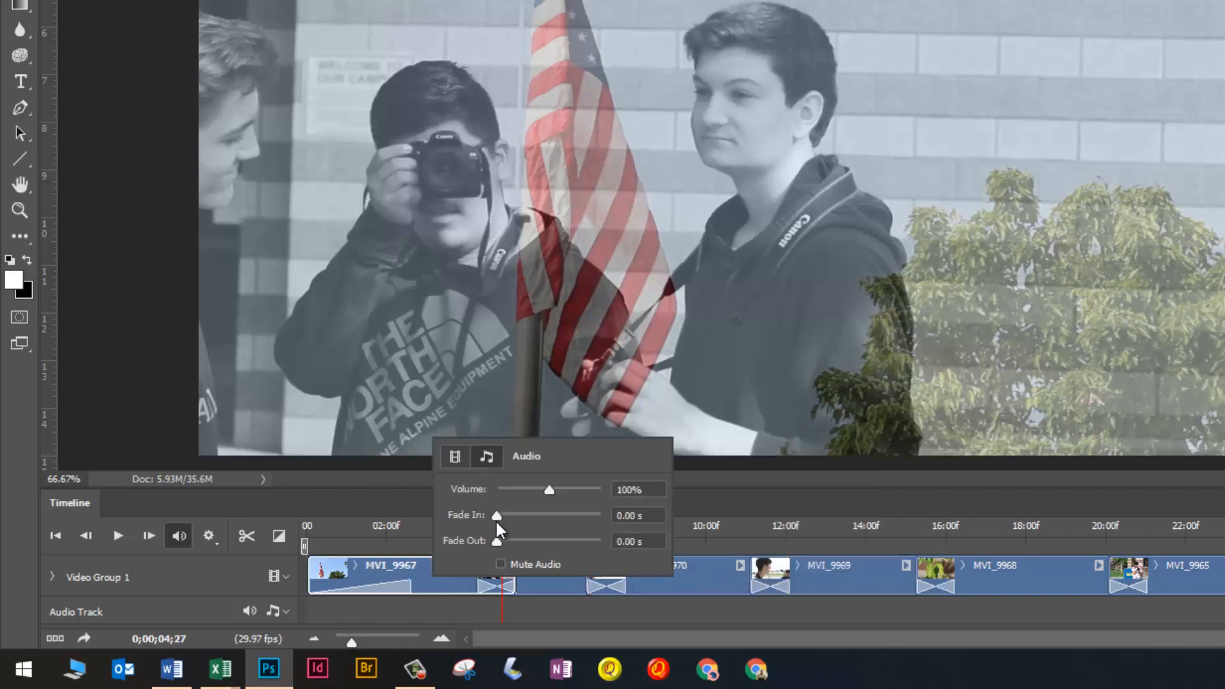
pyautogui.moveTo(496, 526); pyautogui.dragTo(541, 527)
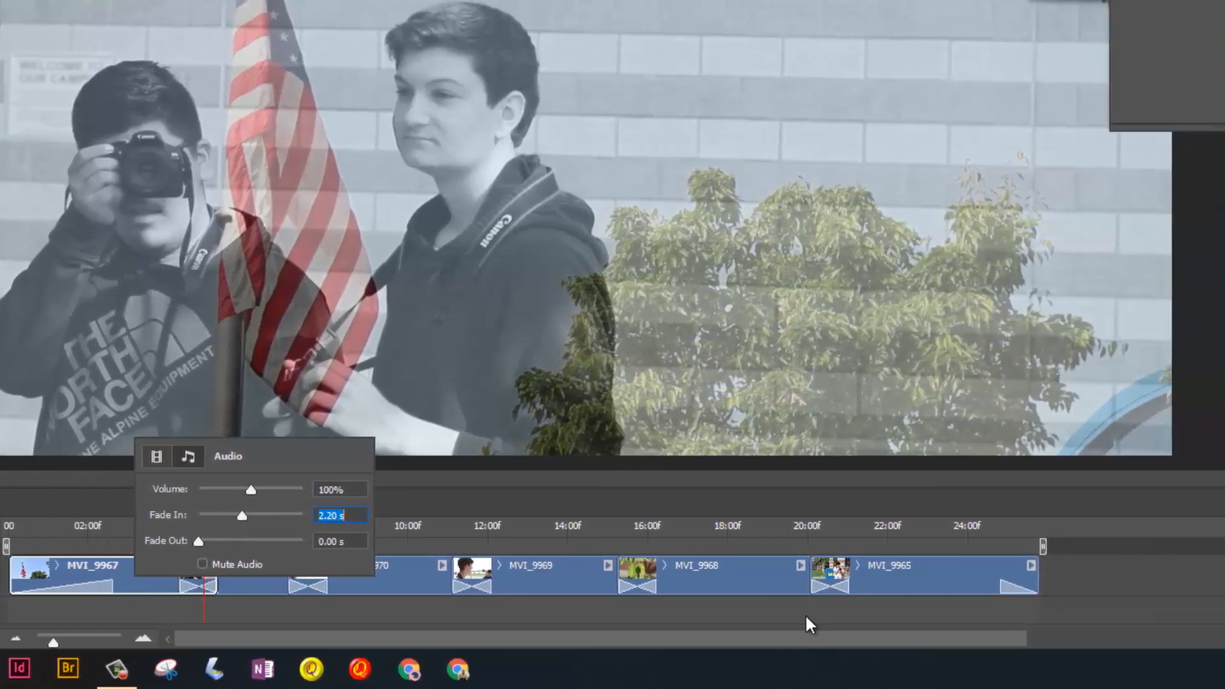
pyautogui.click(1186, 587)
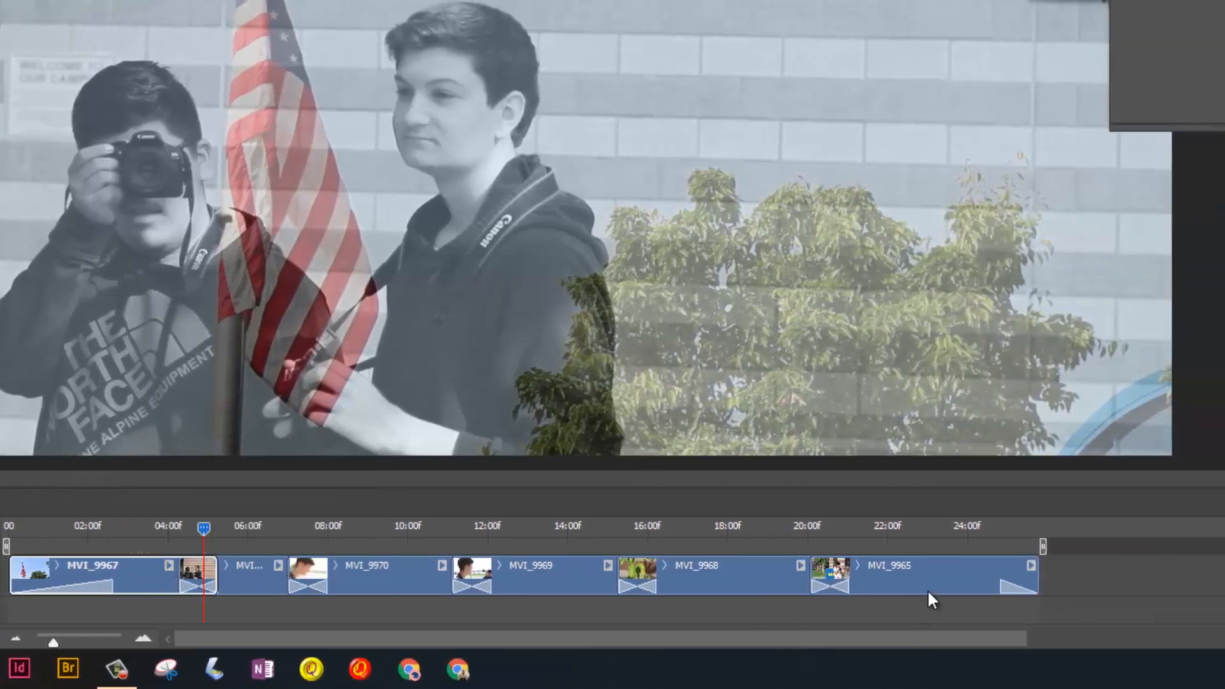
# Add an audio fade-out to the final clip MVI_9965 and lower its volume.
pyautogui.click(952, 569)
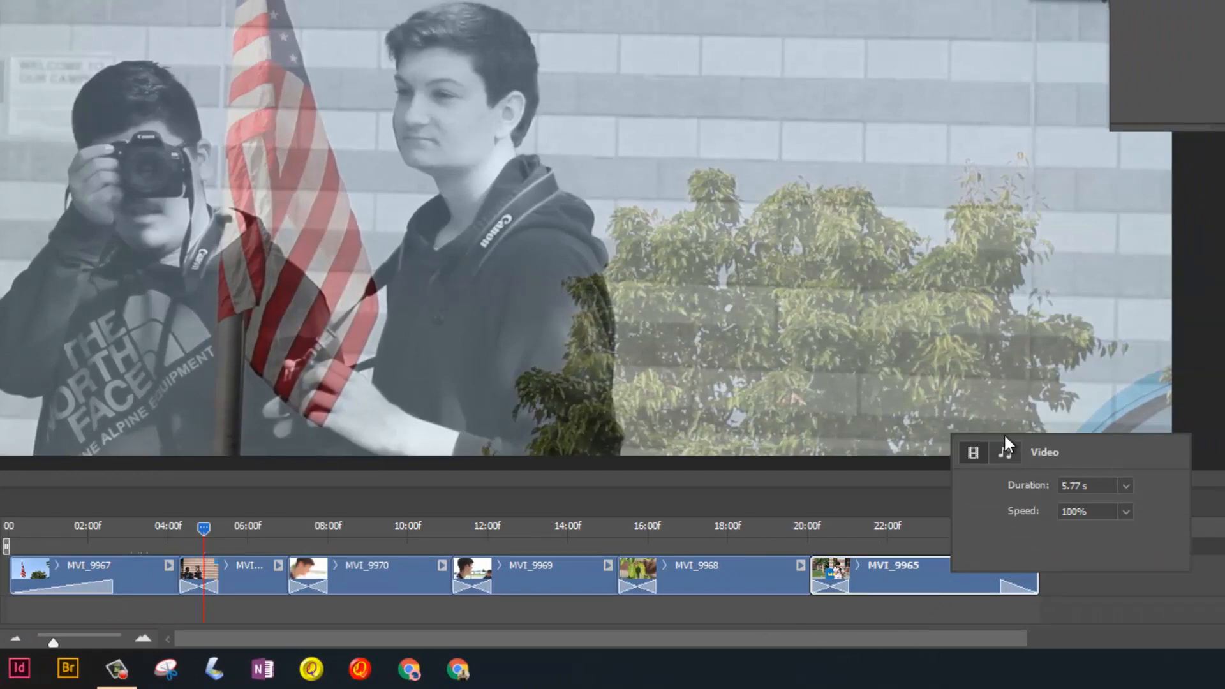
pyautogui.click(1006, 452)
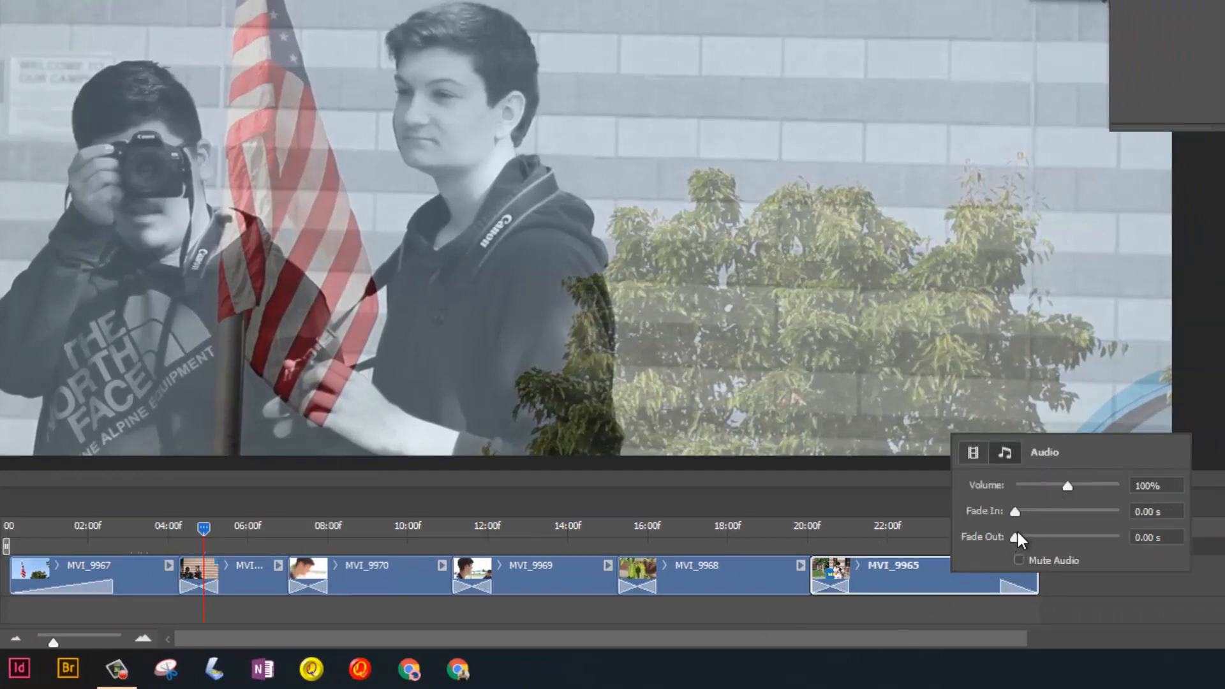
pyautogui.moveTo(1014, 534); pyautogui.dragTo(1059, 537)
pyautogui.moveTo(1062, 484); pyautogui.dragTo(1043, 488)
# Lower the audio volume of clips MVI_9968 and MVI_9969.
pyautogui.click(768, 579)
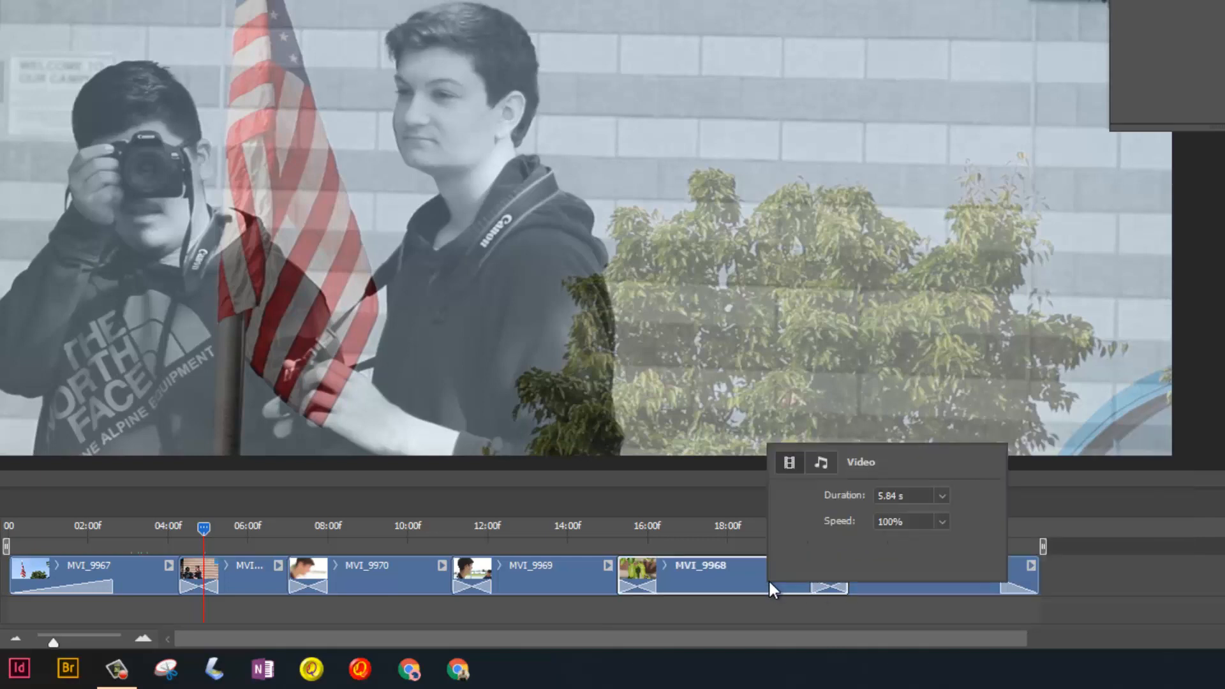
pyautogui.click(822, 463)
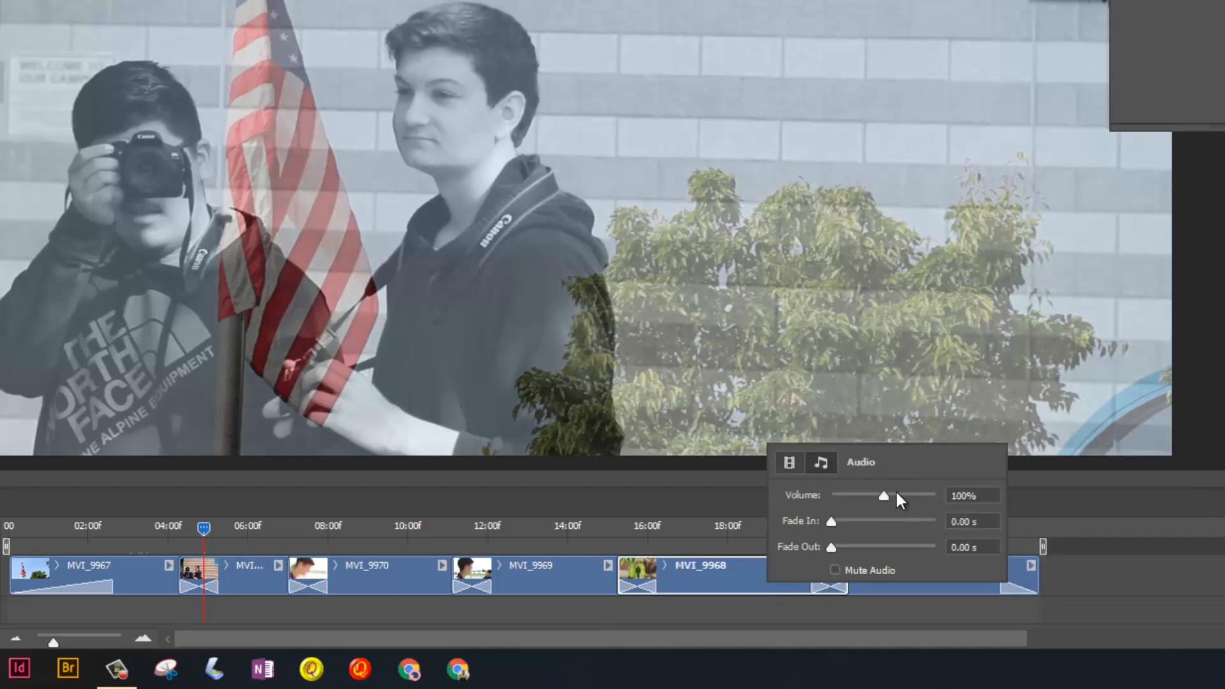
pyautogui.moveTo(884, 497); pyautogui.dragTo(855, 500)
pyautogui.click(550, 579)
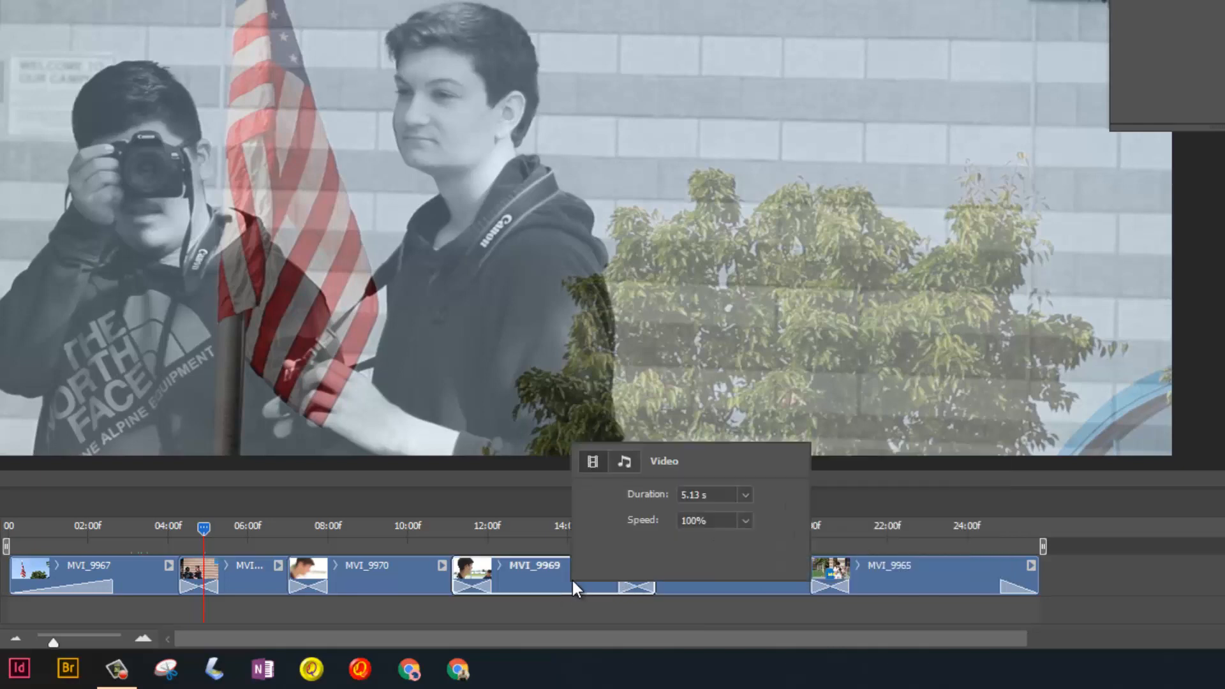
pyautogui.click(624, 462)
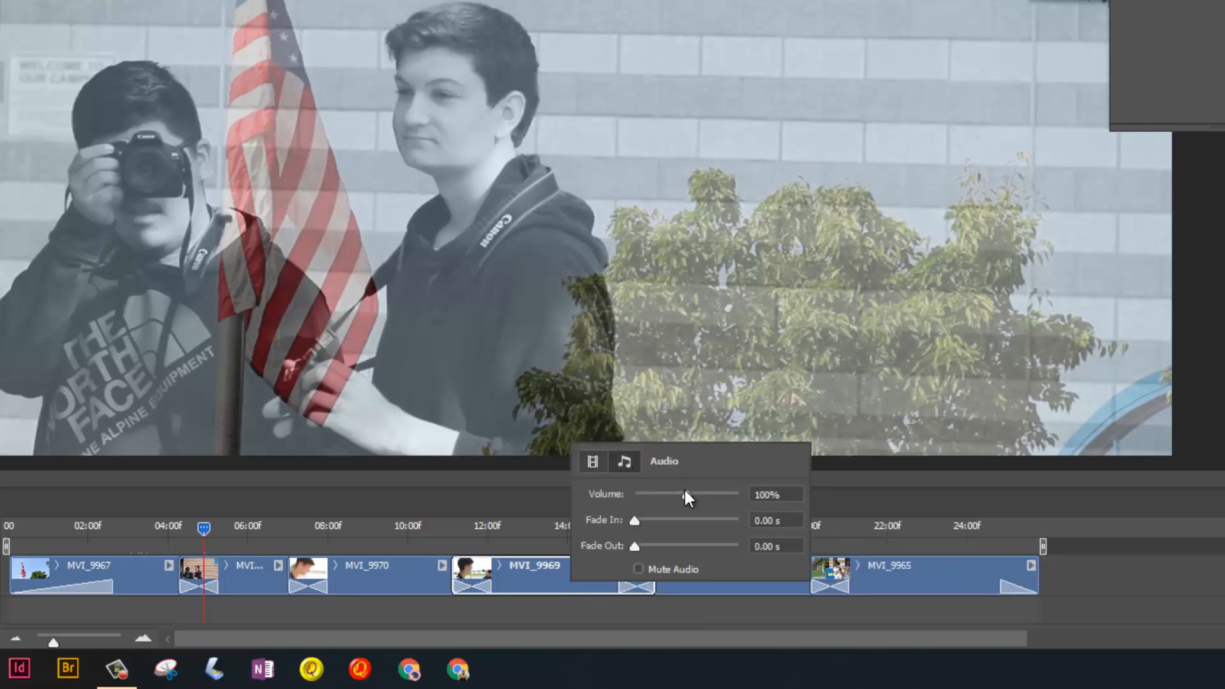
pyautogui.moveTo(685, 492); pyautogui.dragTo(656, 501)
pyautogui.press('Return')
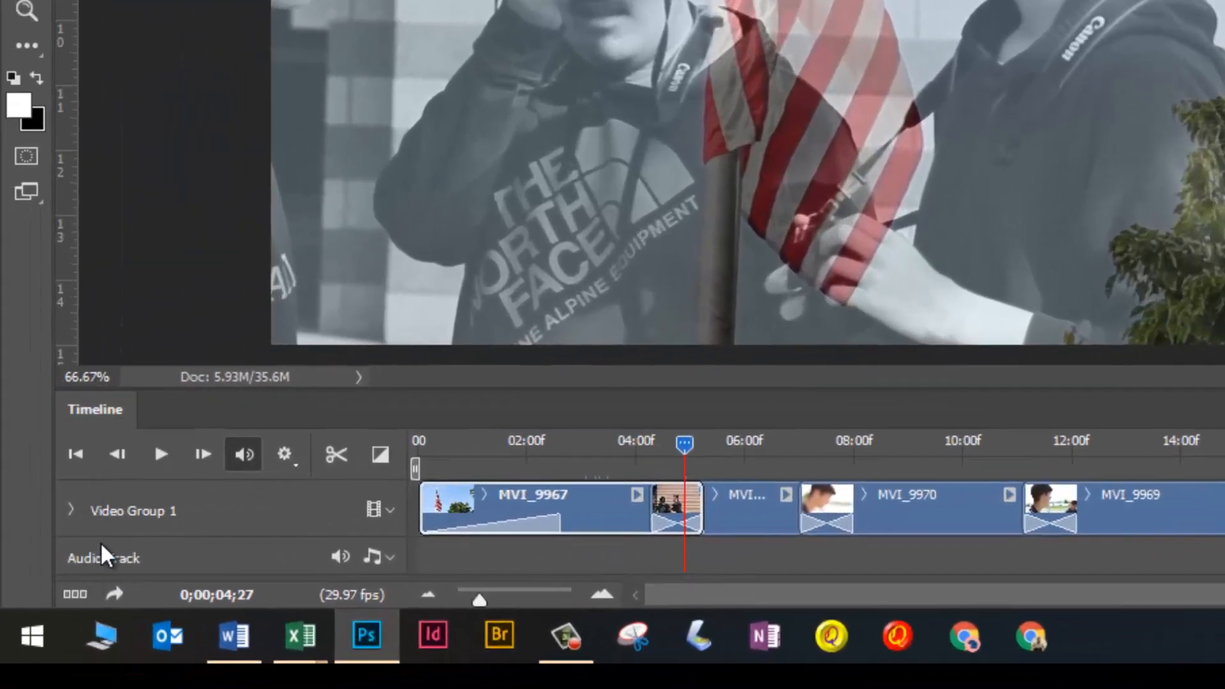
pyautogui.click(70, 507)
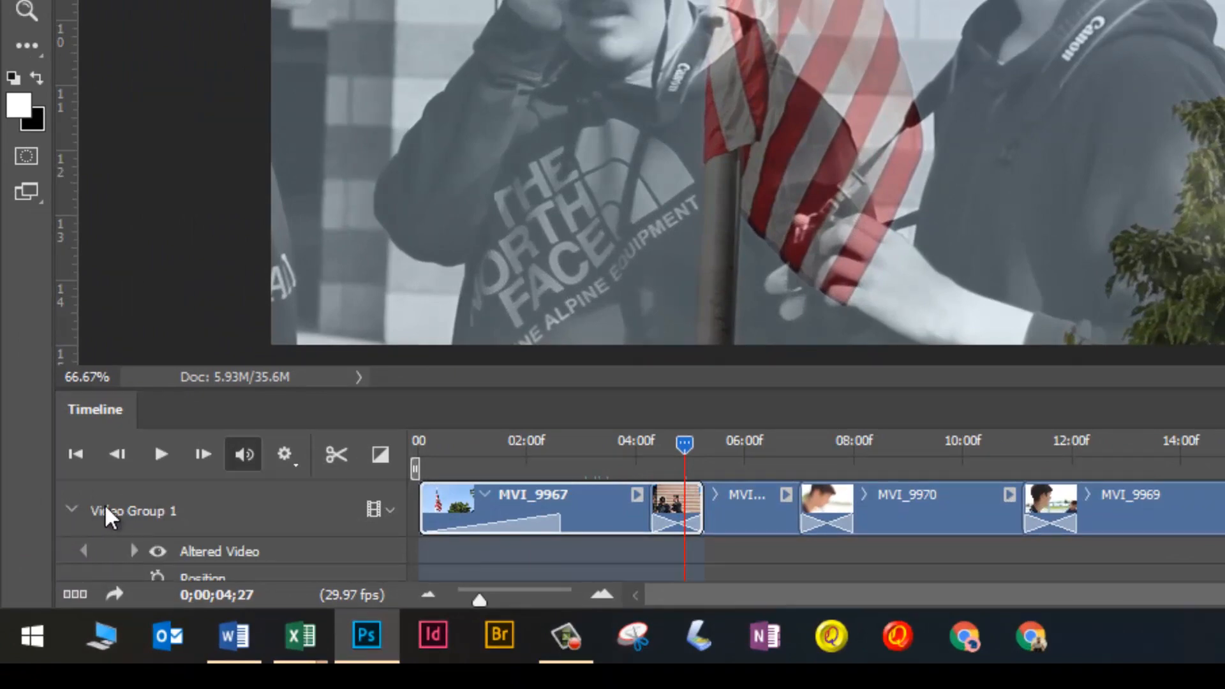
pyautogui.click(70, 505)
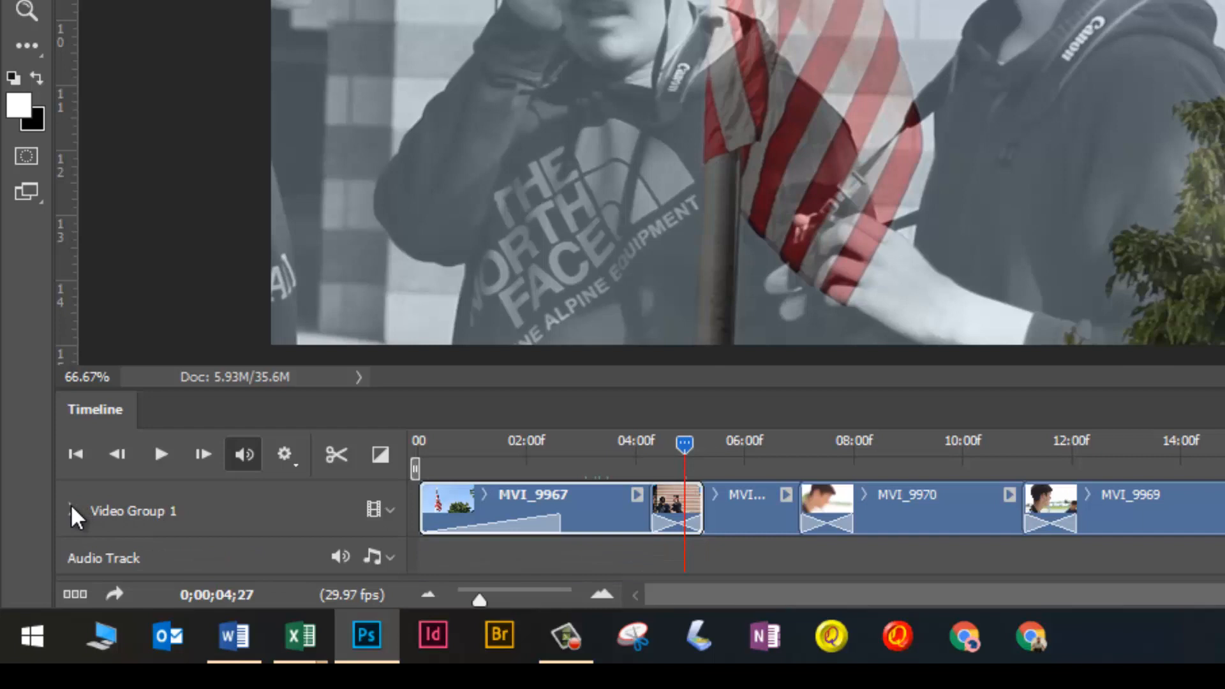
pyautogui.click(70, 505)
pyautogui.click(71, 505)
# Enlarge the timeline area and add the MUSIC MP3 file from the Video folder to the audio track.
pyautogui.moveTo(503, 386); pyautogui.dragTo(514, 331)
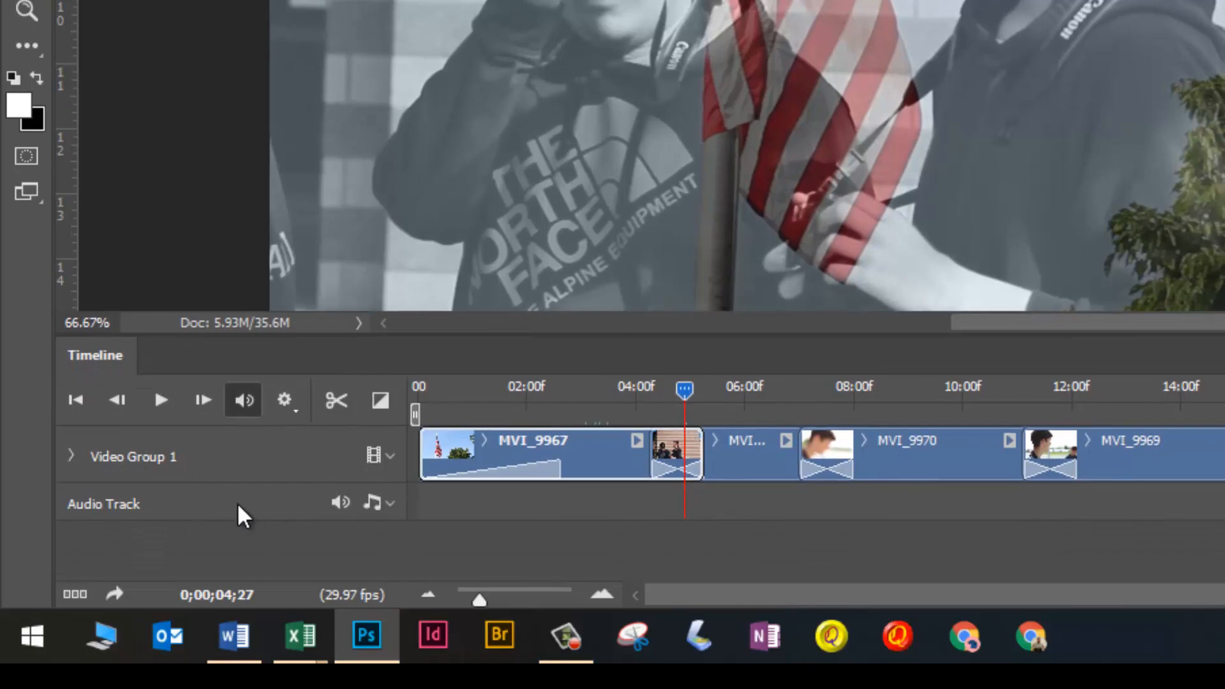
pyautogui.click(378, 502)
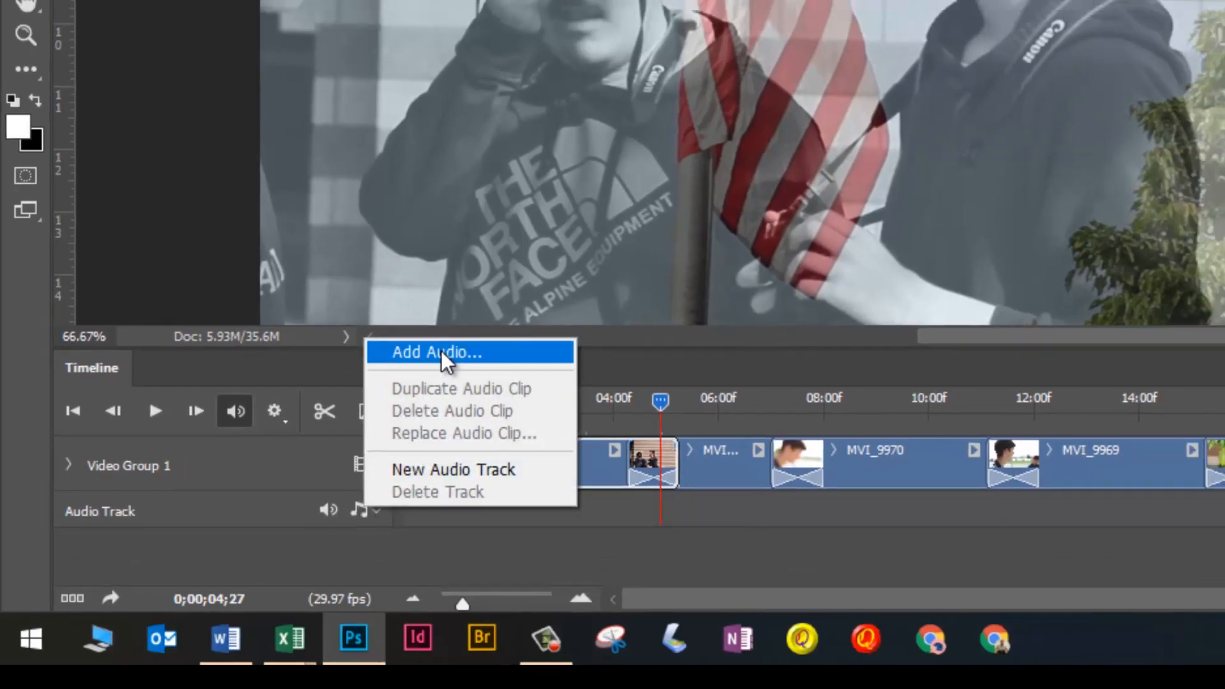
pyautogui.click(442, 352)
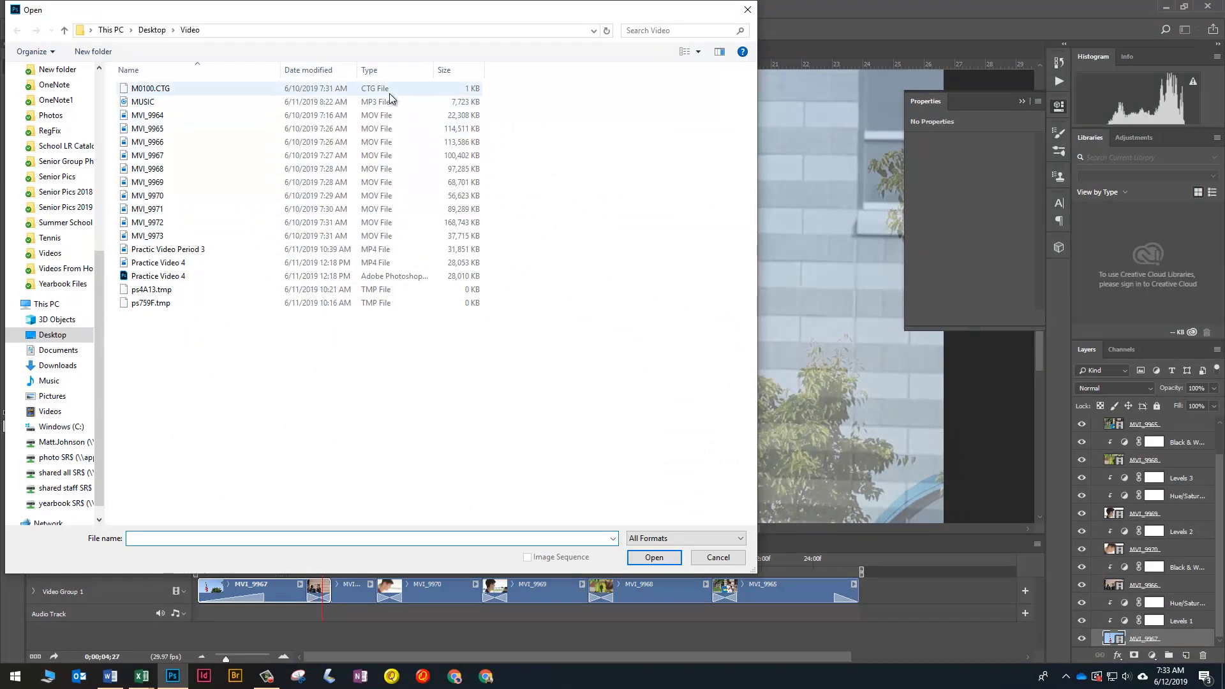
pyautogui.click(367, 105)
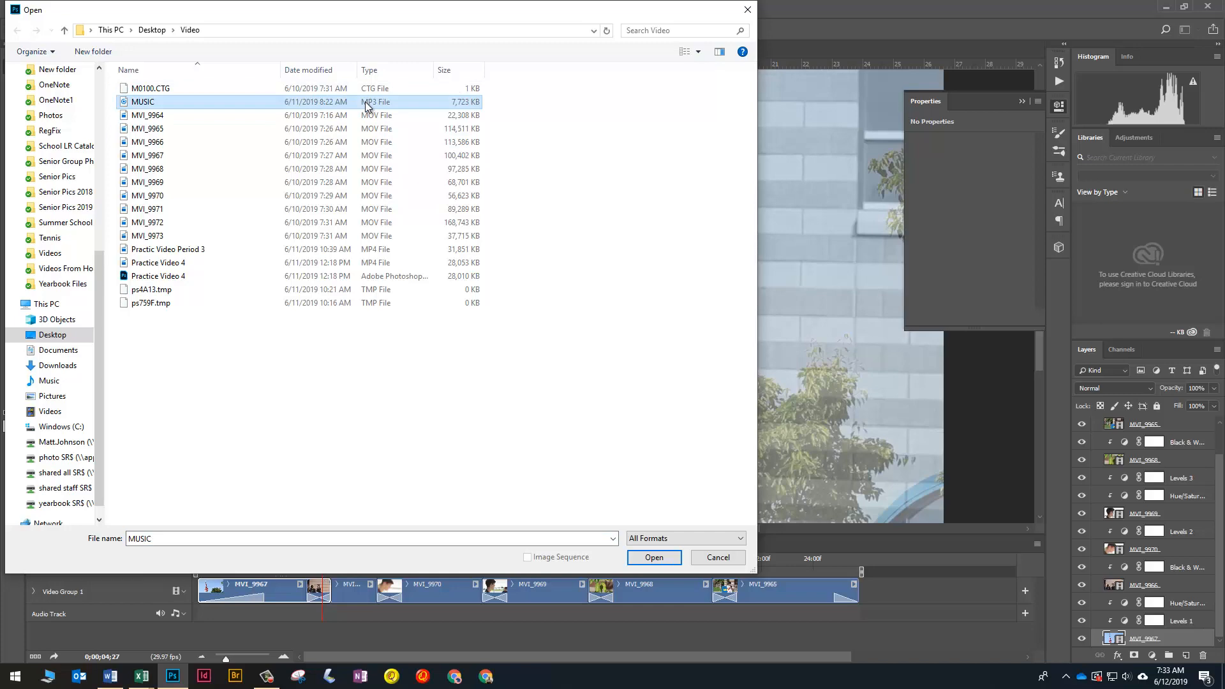
pyautogui.doubleClick(151, 104)
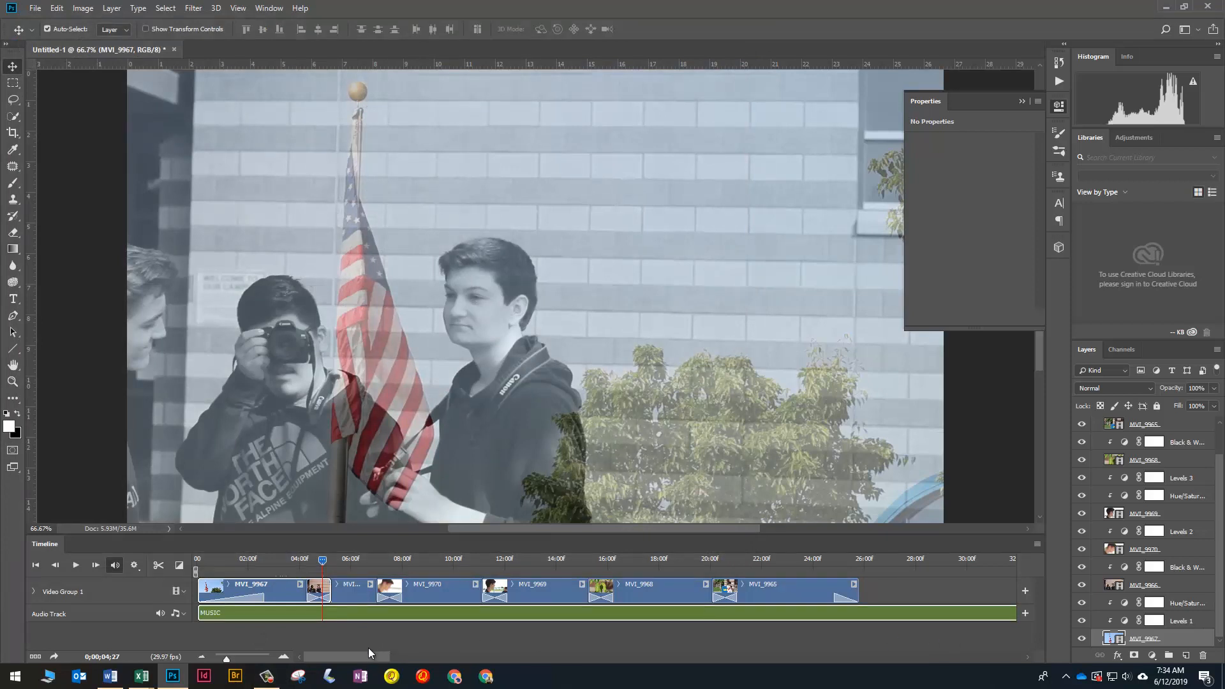
# Trim the end of the MUSIC clip so it finishes together with the last video clip, MVI_9965.
pyautogui.moveTo(369, 653); pyautogui.dragTo(258, 631)
pyautogui.moveTo(201, 613); pyautogui.dragTo(829, 614)
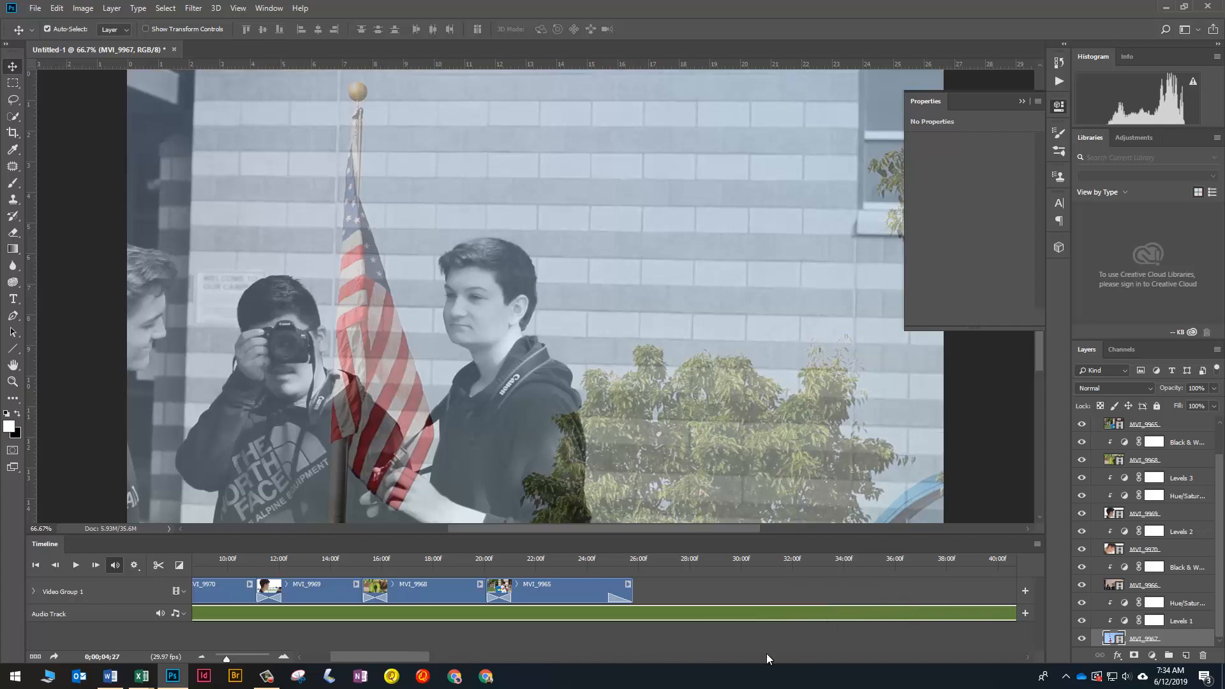
pyautogui.moveTo(421, 657); pyautogui.dragTo(286, 658)
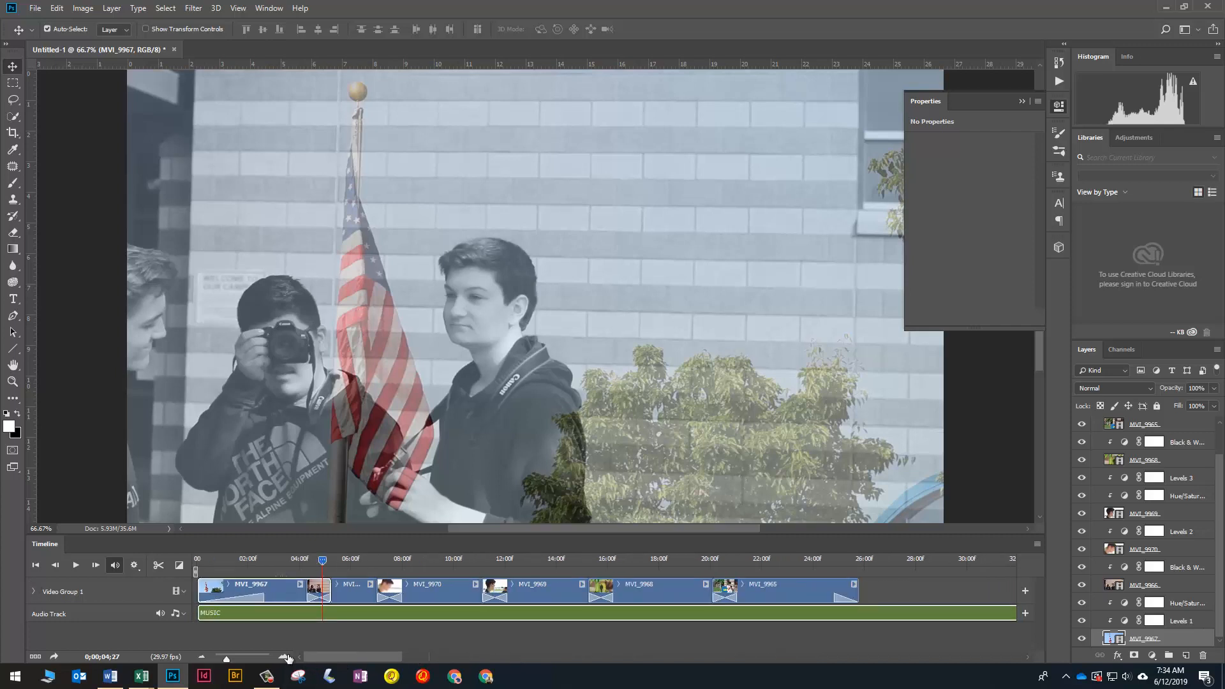
pyautogui.moveTo(322, 559)
pyautogui.mouseDown()
pyautogui.moveTo(275, 559)
pyautogui.moveTo(321, 565)
pyautogui.moveTo(307, 564)
pyautogui.mouseUp()
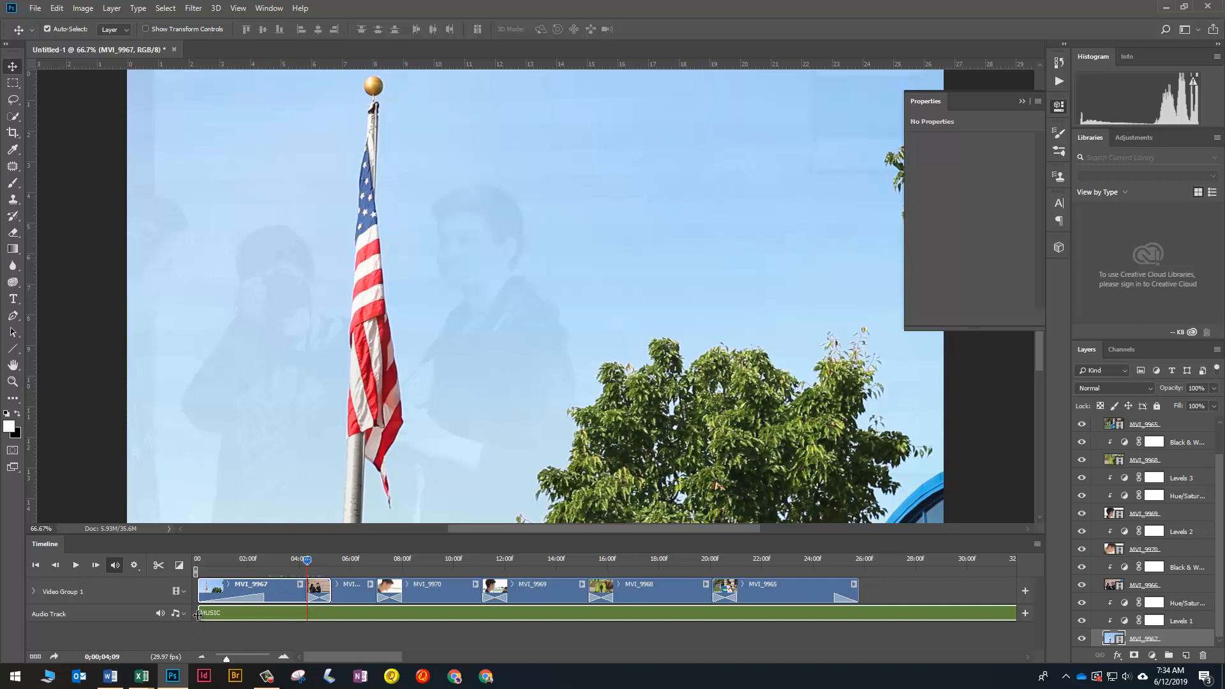
pyautogui.moveTo(198, 614)
pyautogui.mouseDown()
pyautogui.moveTo(308, 617)
pyautogui.moveTo(195, 610)
pyautogui.mouseUp()
pyautogui.moveTo(227, 658); pyautogui.dragTo(219, 658)
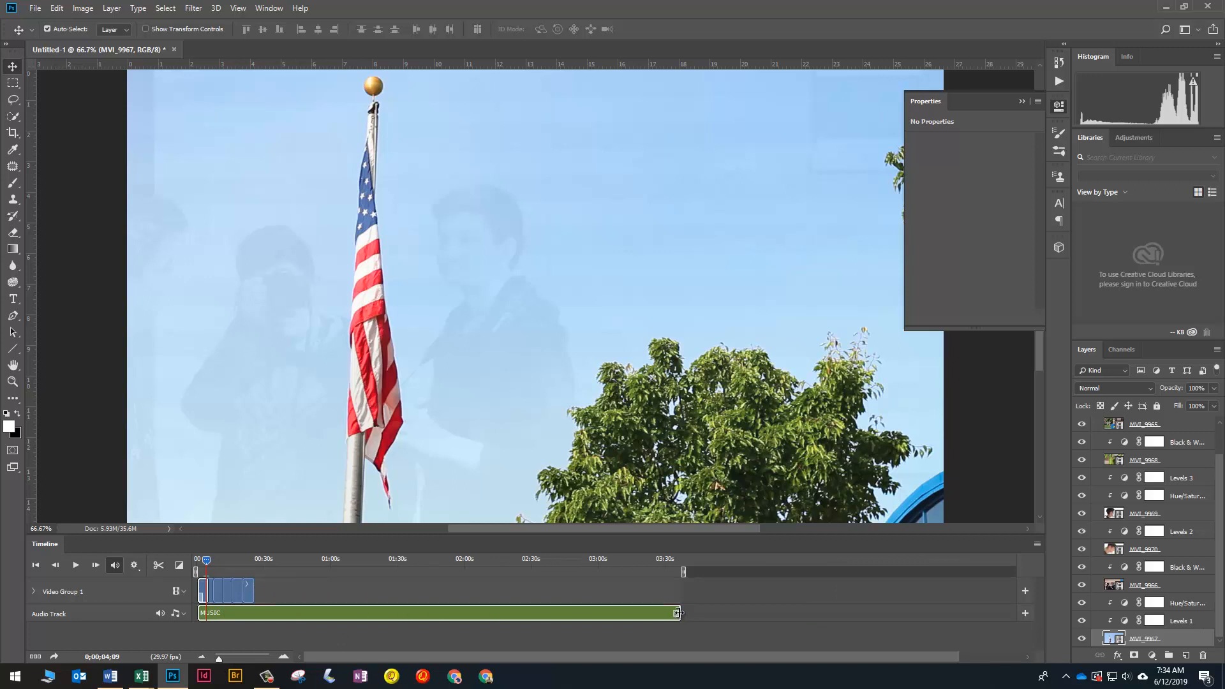
pyautogui.moveTo(678, 612); pyautogui.dragTo(259, 617)
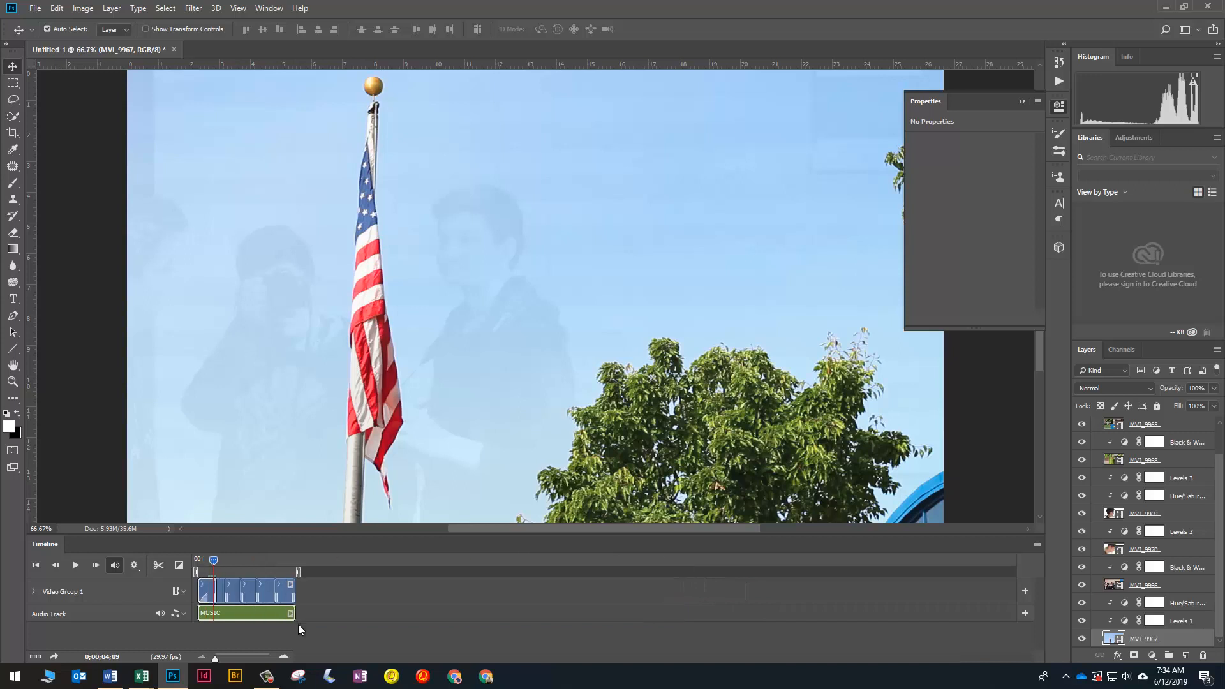
pyautogui.click(235, 651)
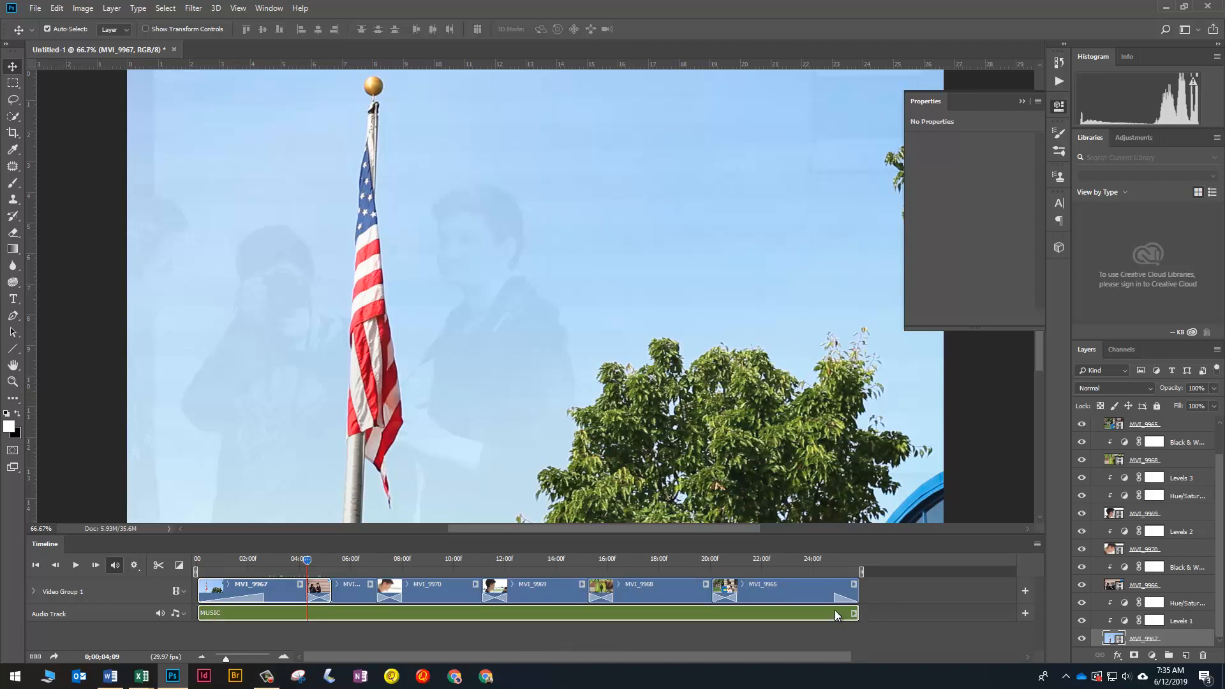
# Set the audio fade-out of the MUSIC clip to 5.66 s.
pyautogui.click(711, 613)
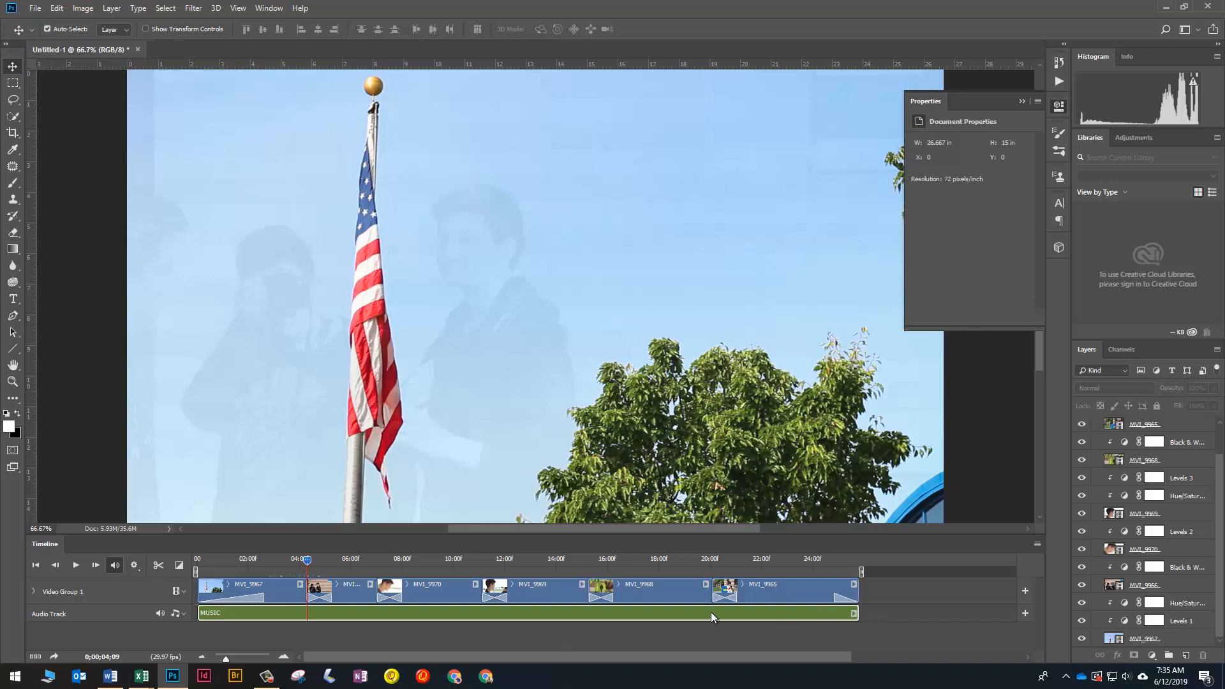
pyautogui.rightClick(824, 614)
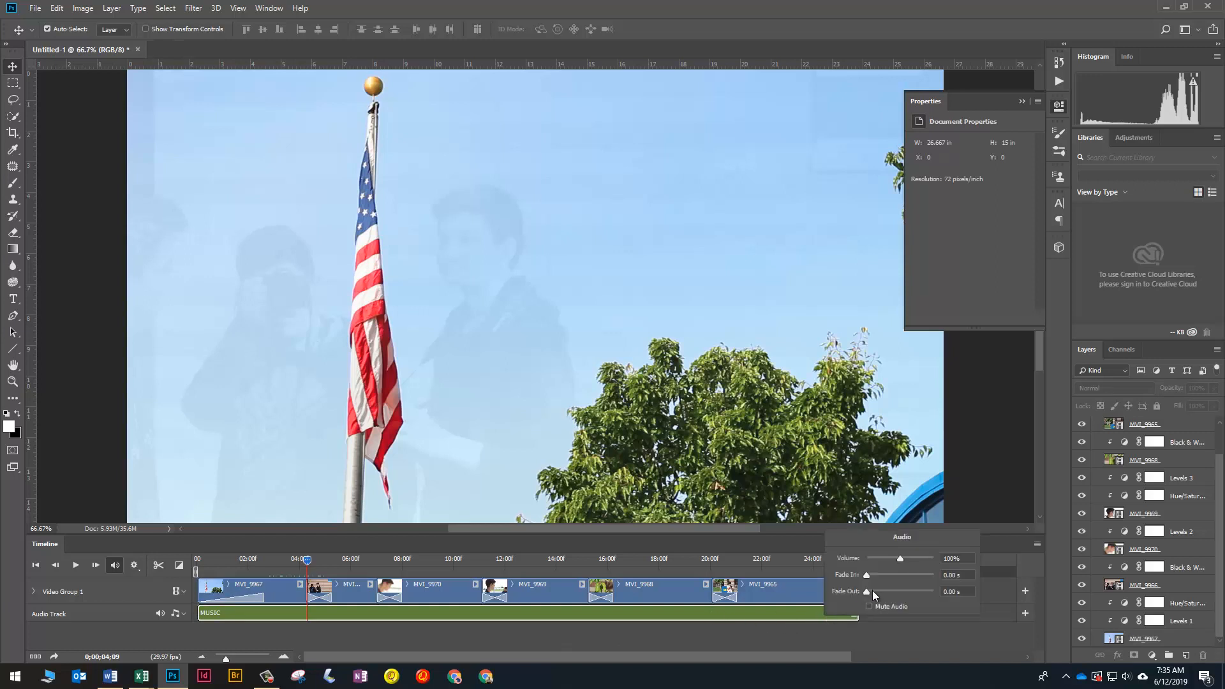
pyautogui.moveTo(868, 592); pyautogui.dragTo(881, 595)
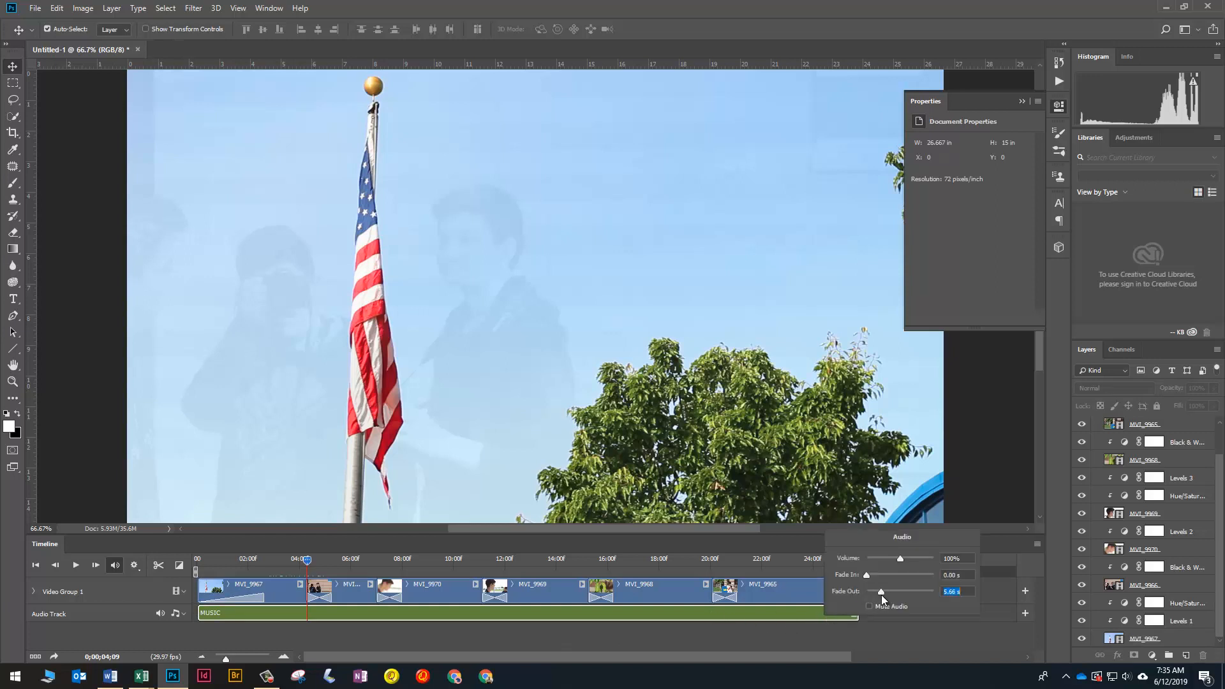
pyautogui.click(855, 644)
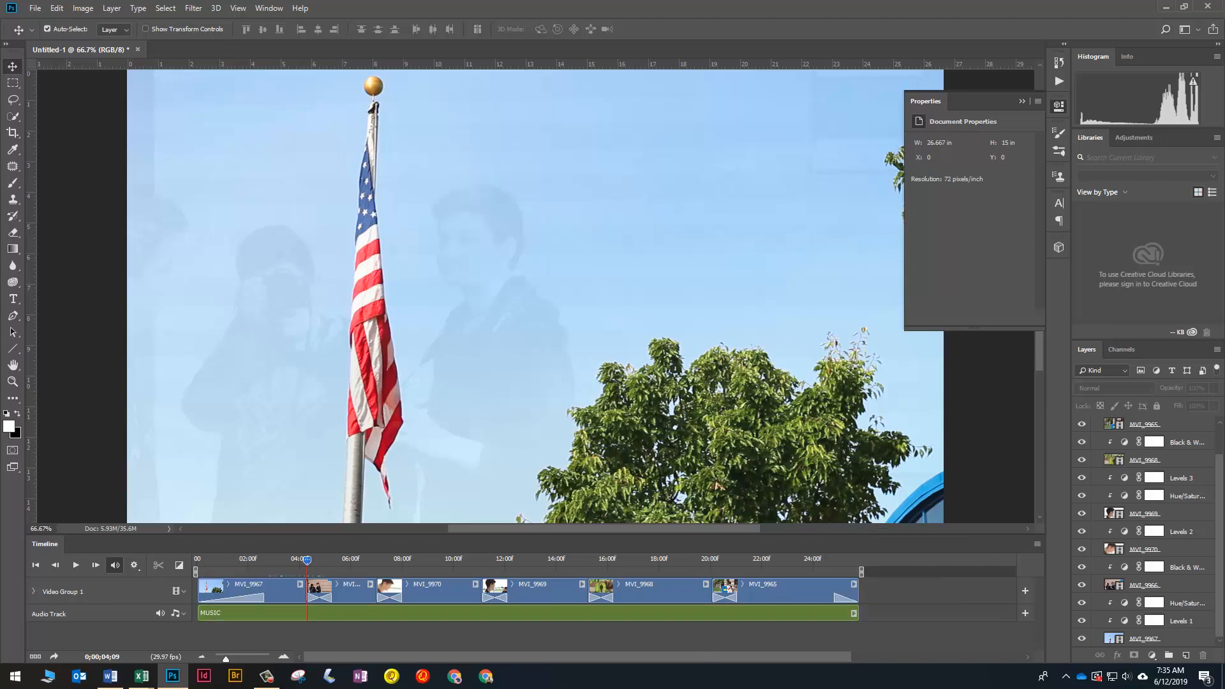